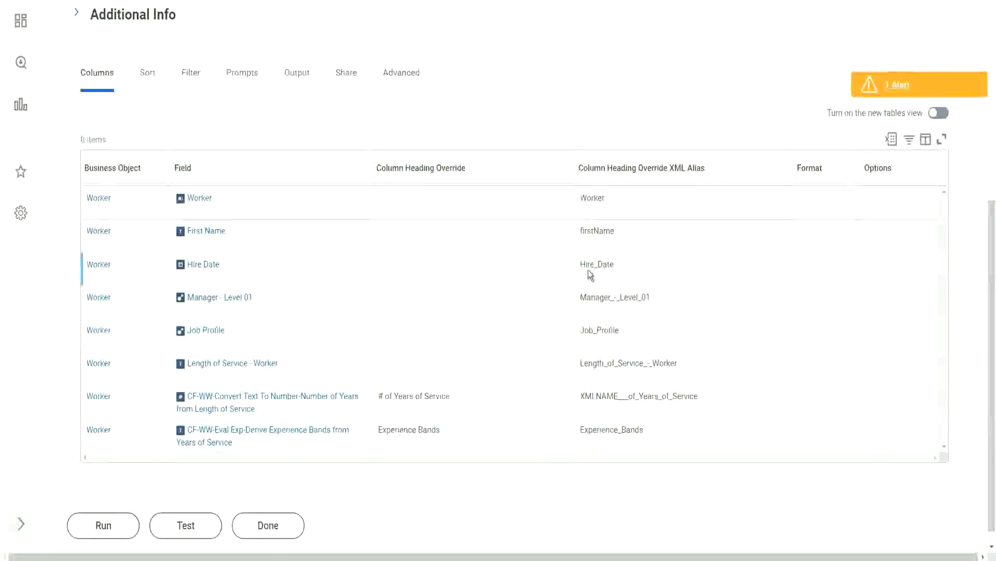
# - Inspect the Hire_Date and XMLNAME alias texts in the report's column list
pyautogui.moveTo(581, 267); pyautogui.dragTo(623, 269)
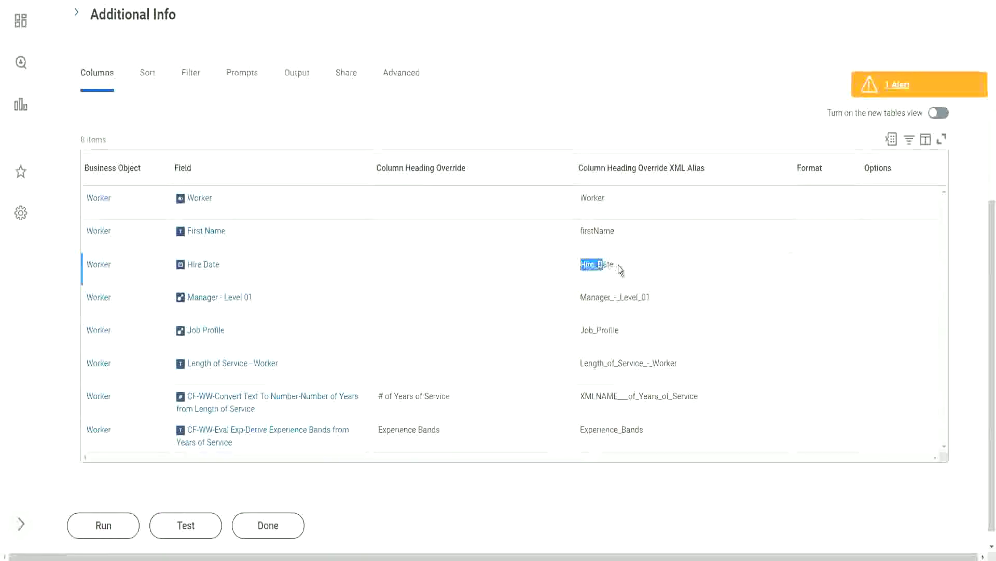
pyautogui.click(651, 268)
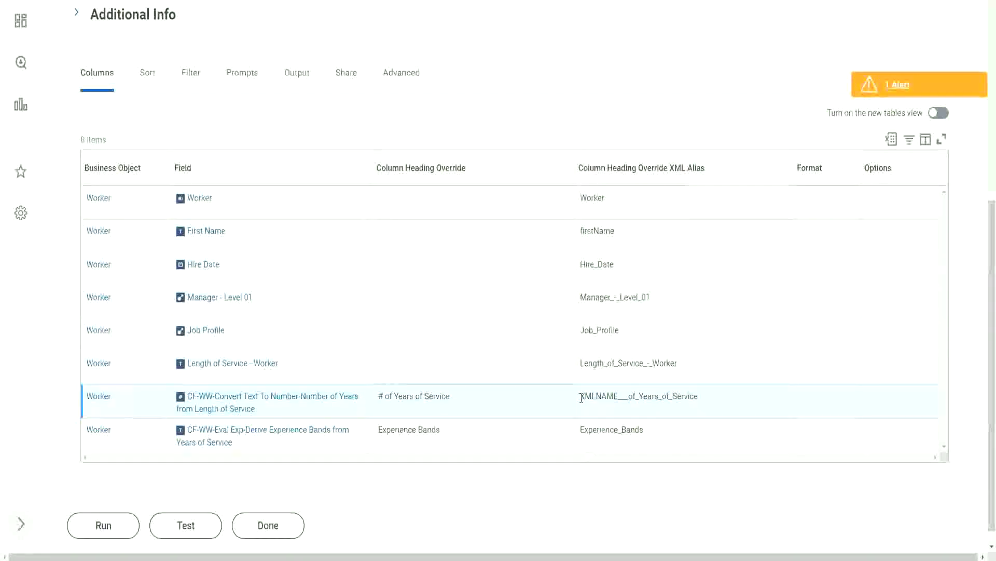
pyautogui.moveTo(580, 397); pyautogui.dragTo(619, 396)
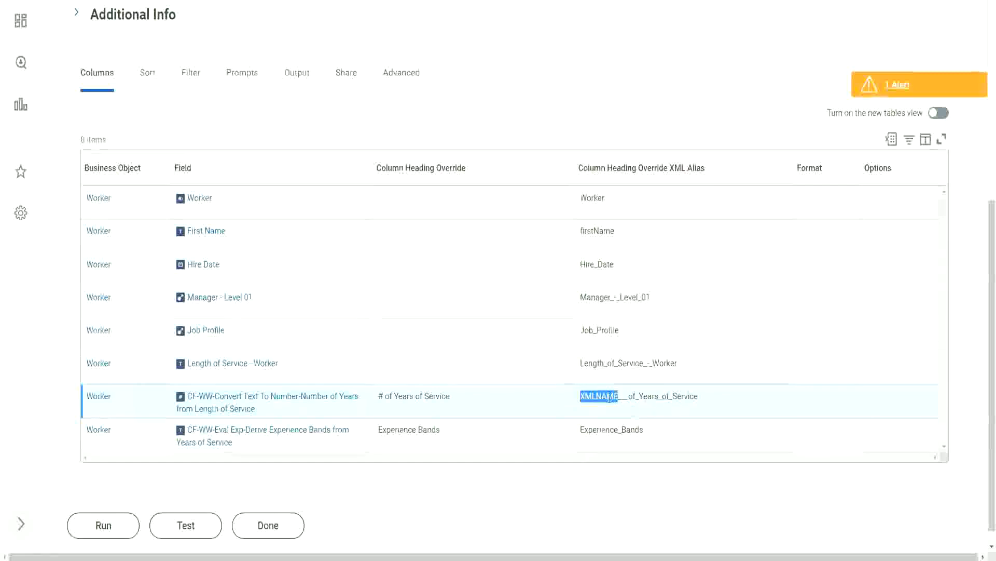
pyautogui.click(504, 324)
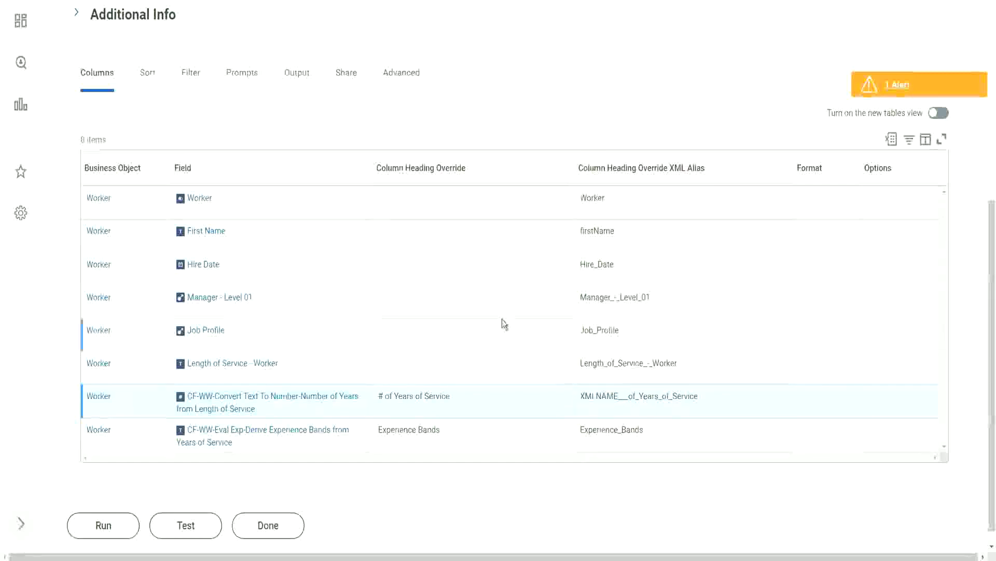
pyautogui.scroll(2, 502, 319)
pyautogui.scroll(-3, 503, 320)
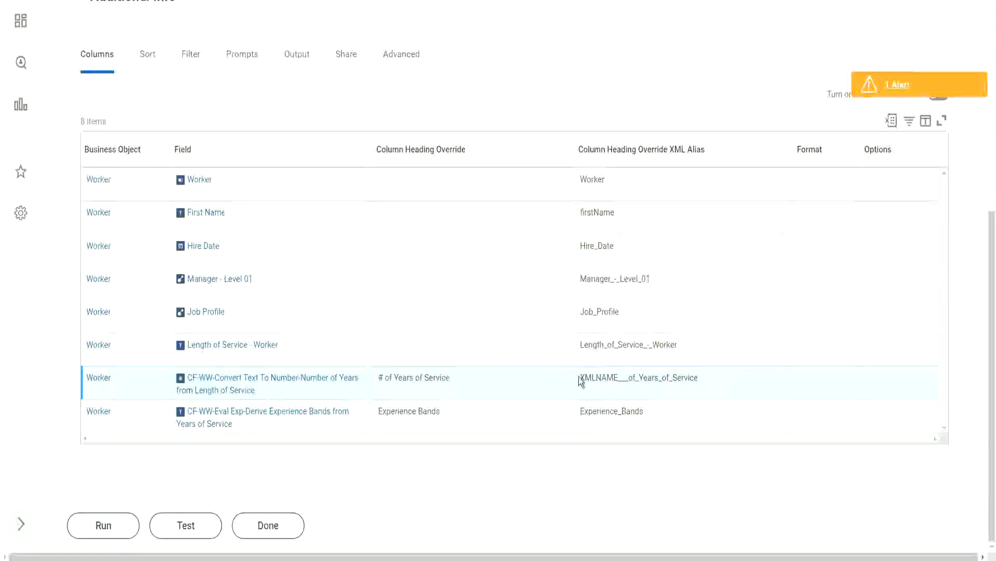
pyautogui.moveTo(580, 382); pyautogui.dragTo(616, 377)
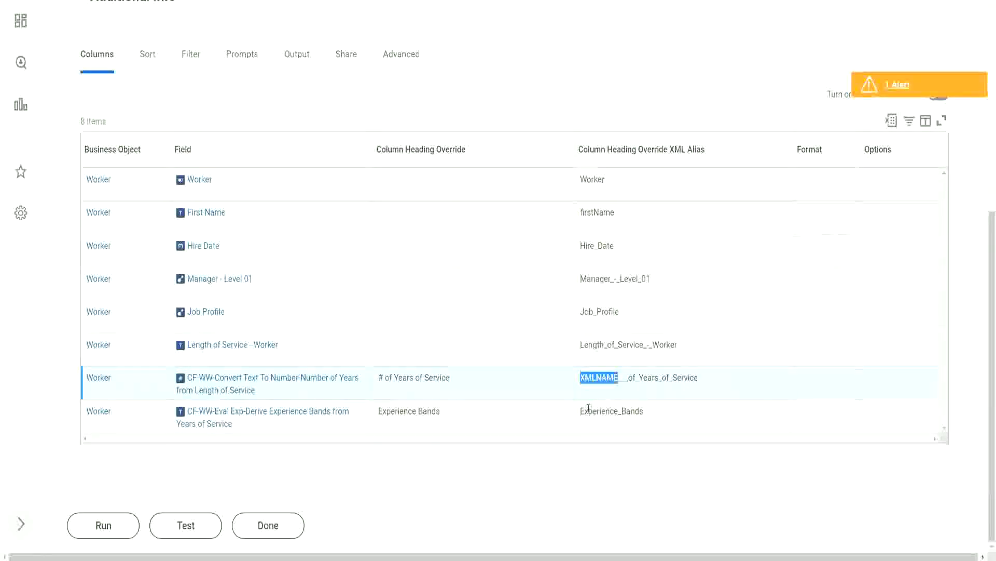
pyautogui.click(604, 375)
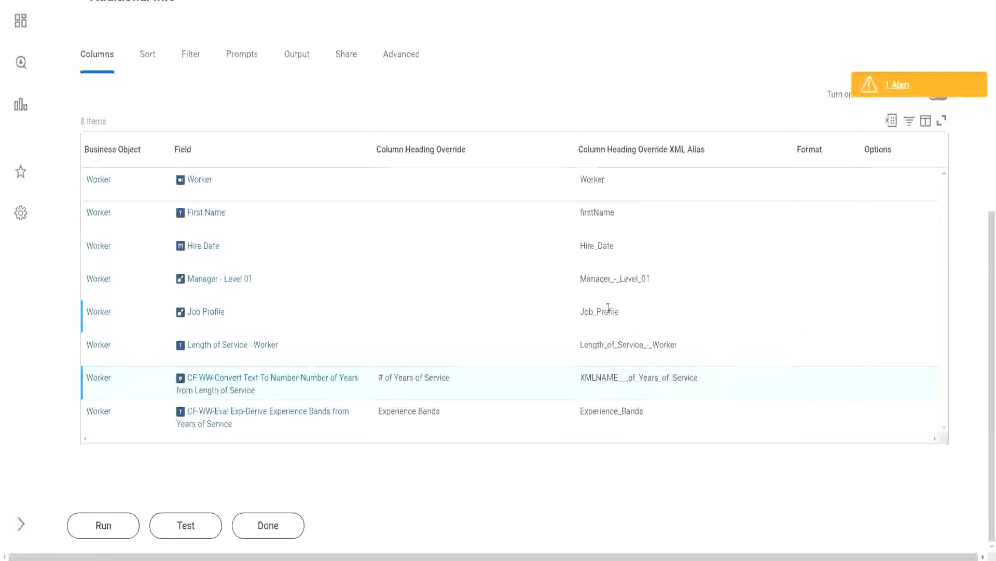
pyautogui.scroll(7, 683, 332)
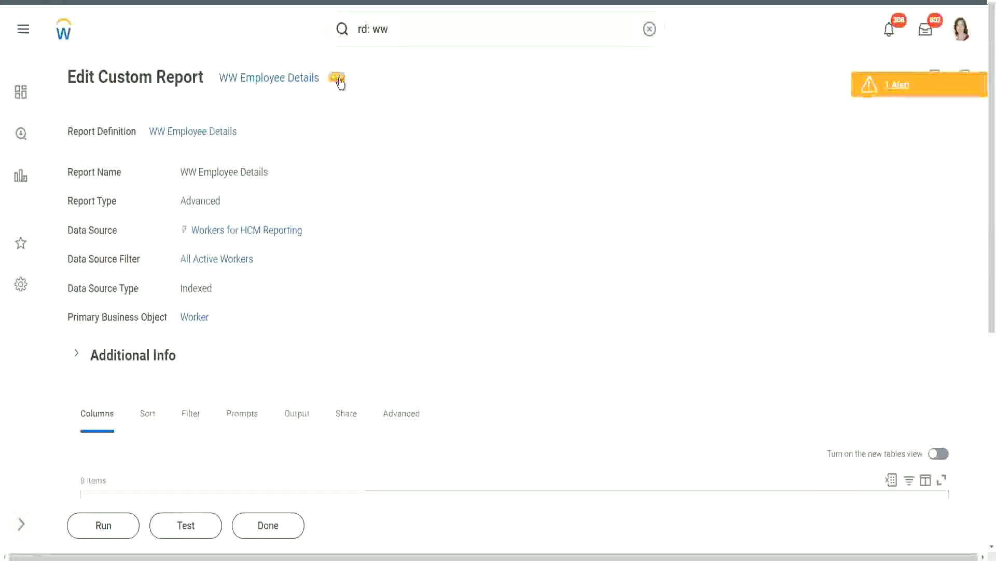
# - Open WW Employee Details for editing via its related actions, Custom Report > Edit
pyautogui.click(339, 81)
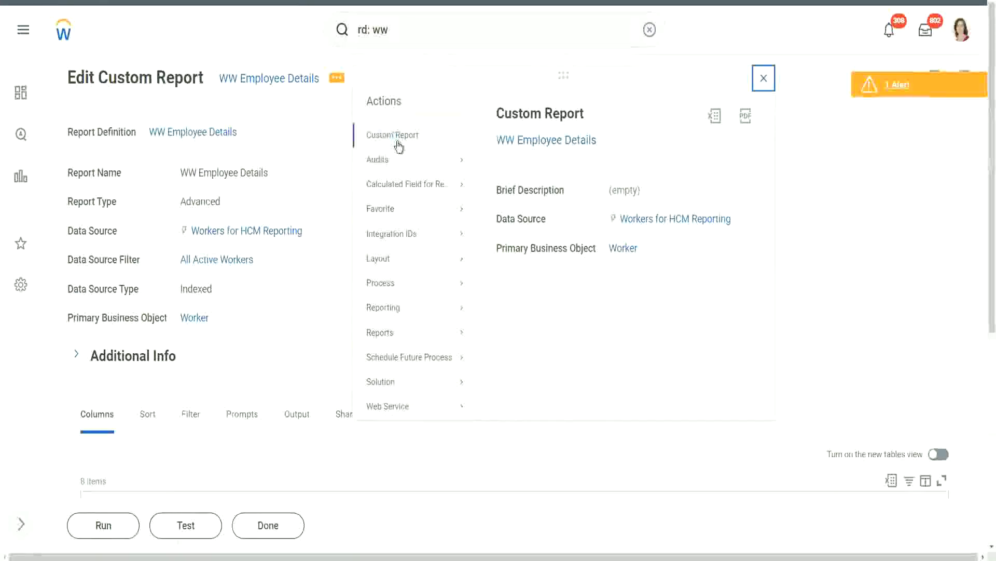
pyautogui.moveTo(394, 136)
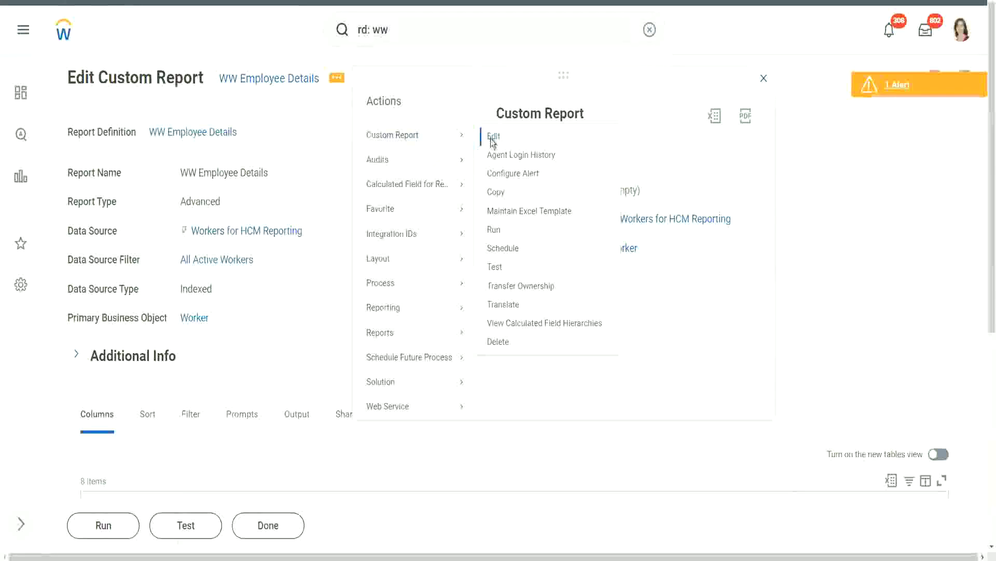
pyautogui.click(493, 137)
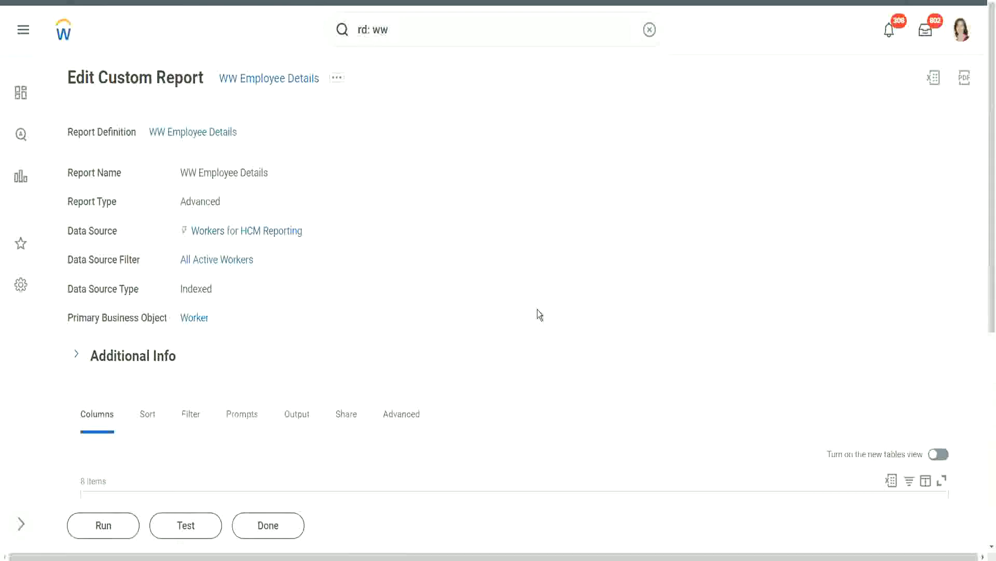
pyautogui.scroll(-5, 540, 307)
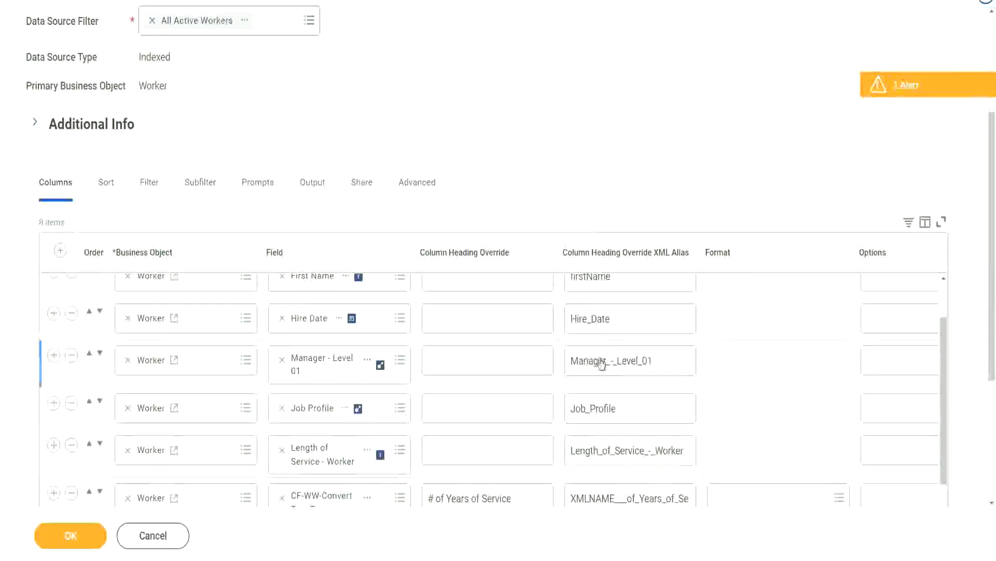
# - Remove the extra '_-' from the Manager and Length of Service XML aliases
pyautogui.click(613, 365)
pyautogui.click(613, 364)
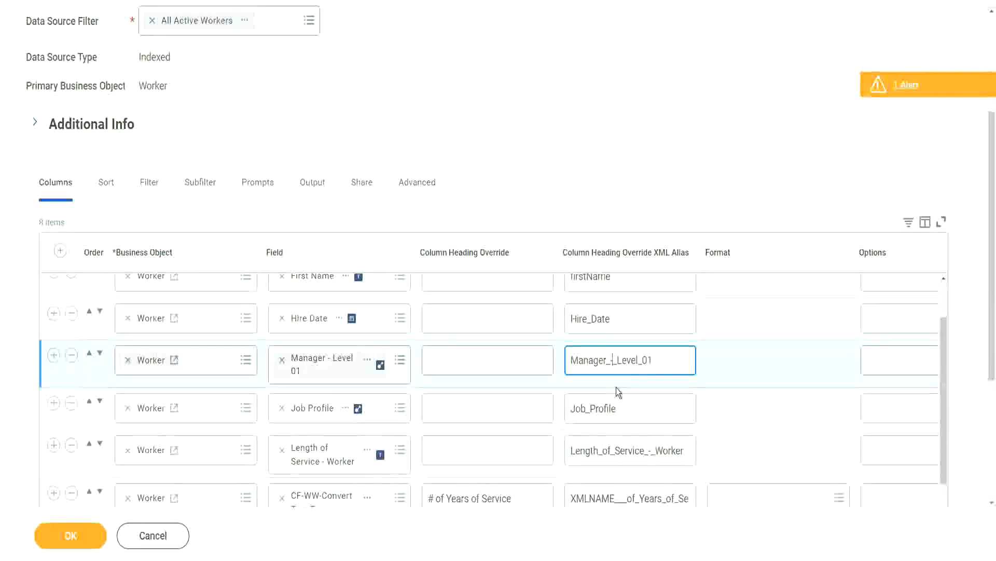
pyautogui.press('BackSpace')
pyautogui.press('BackSpace')
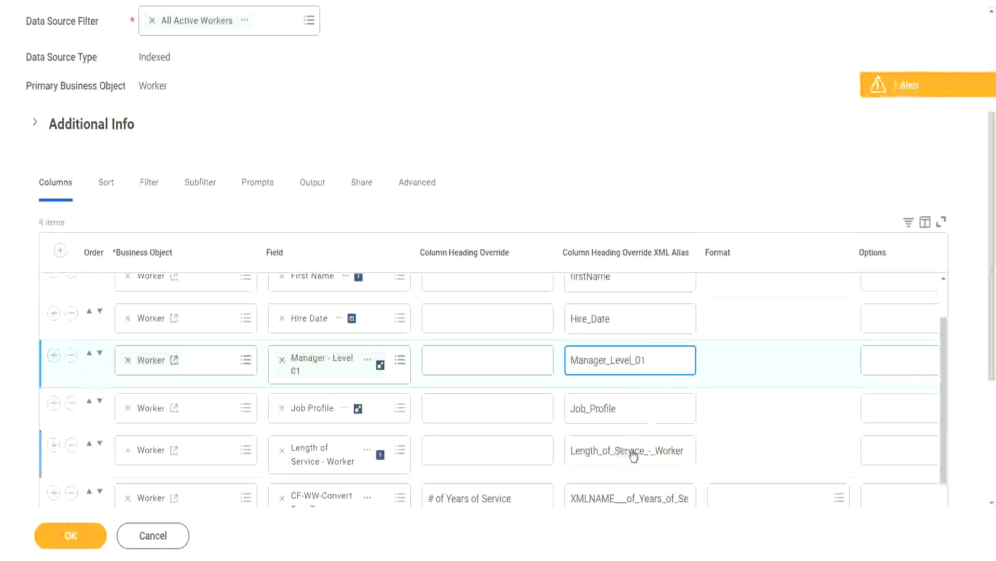
pyautogui.click(653, 452)
pyautogui.click(654, 451)
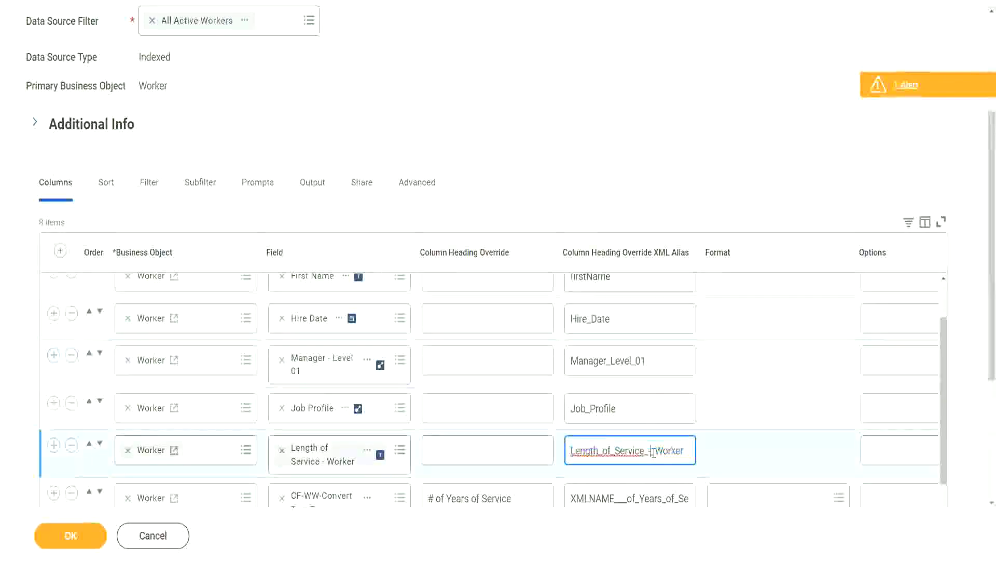
pyautogui.press('BackSpace')
pyautogui.press('BackSpace')
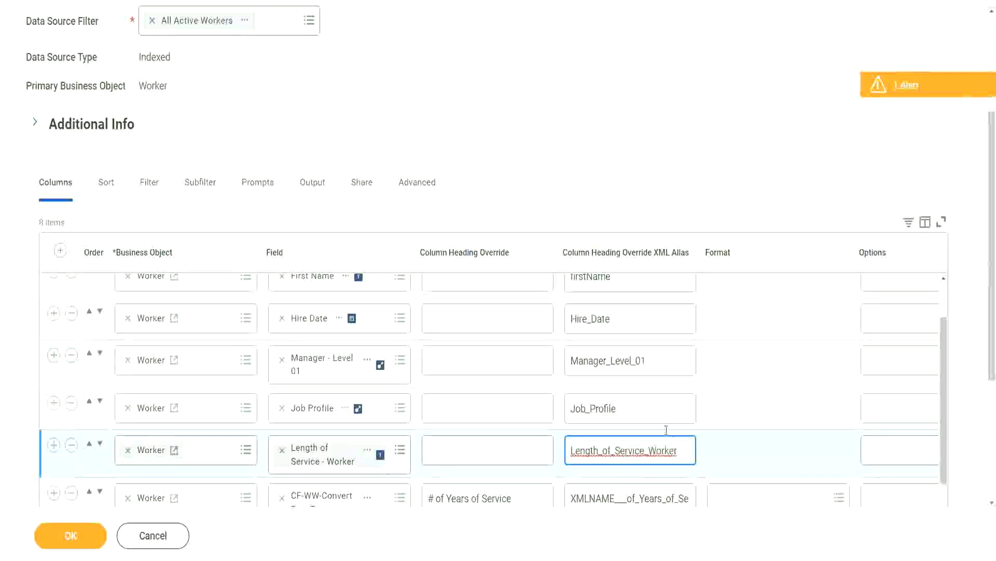
# - Replace the XMLNAME prefix with Num, making the alias Num_of_Years_of_Service
pyautogui.scroll(-3, 652, 418)
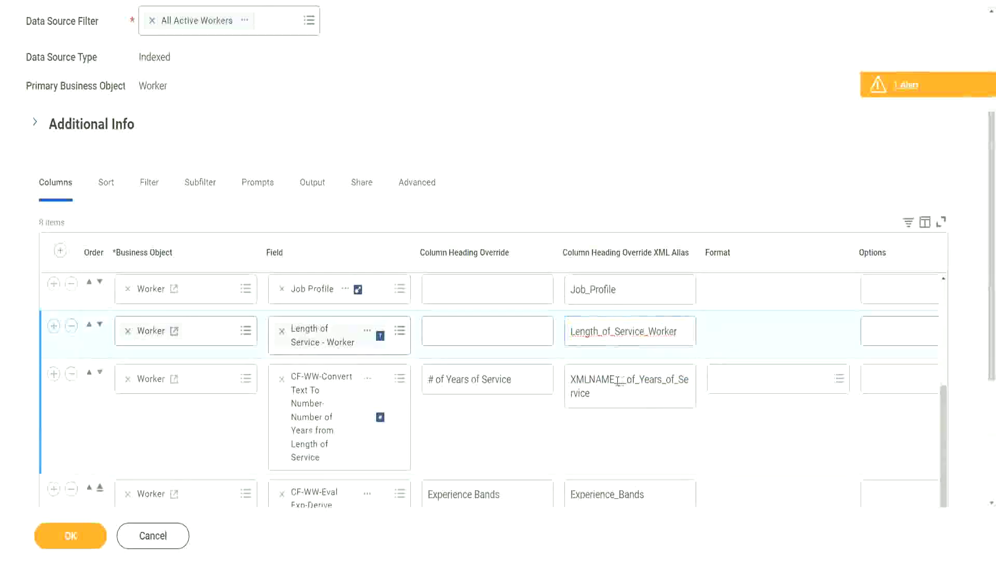
pyautogui.doubleClick(620, 383)
pyautogui.click(604, 418)
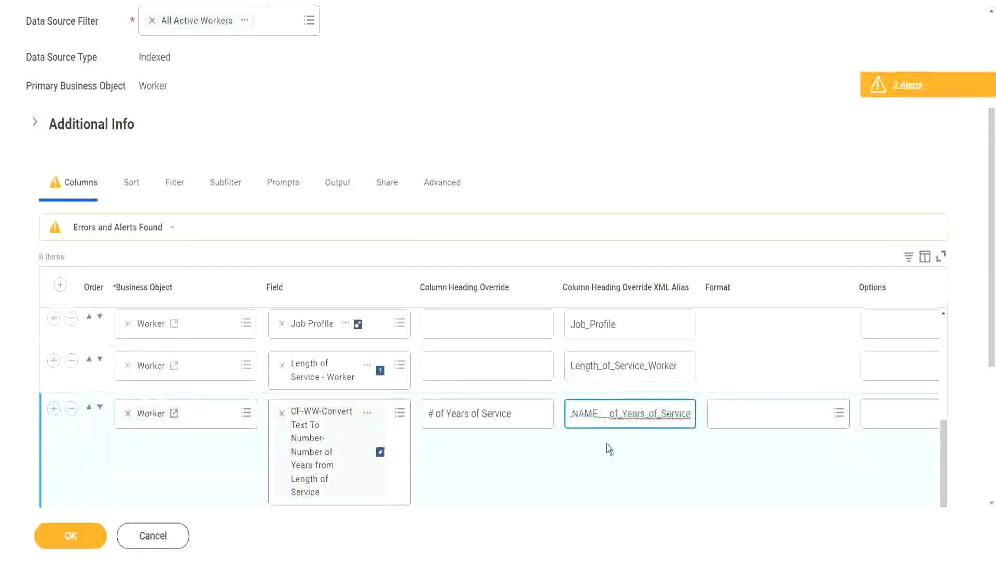
pyautogui.hotkey('shift', 'Left')
pyautogui.hotkey('shift', 'Left')
pyautogui.hotkey('shift', 'Left')
pyautogui.hotkey('shift', 'Left')
pyautogui.hotkey('shift', 'Left')
pyautogui.hotkey('shift', 'Left')
pyautogui.hotkey('shift', 'Left')
pyautogui.hotkey('shift', 'Left')
pyautogui.hotkey('shift', 'Left')
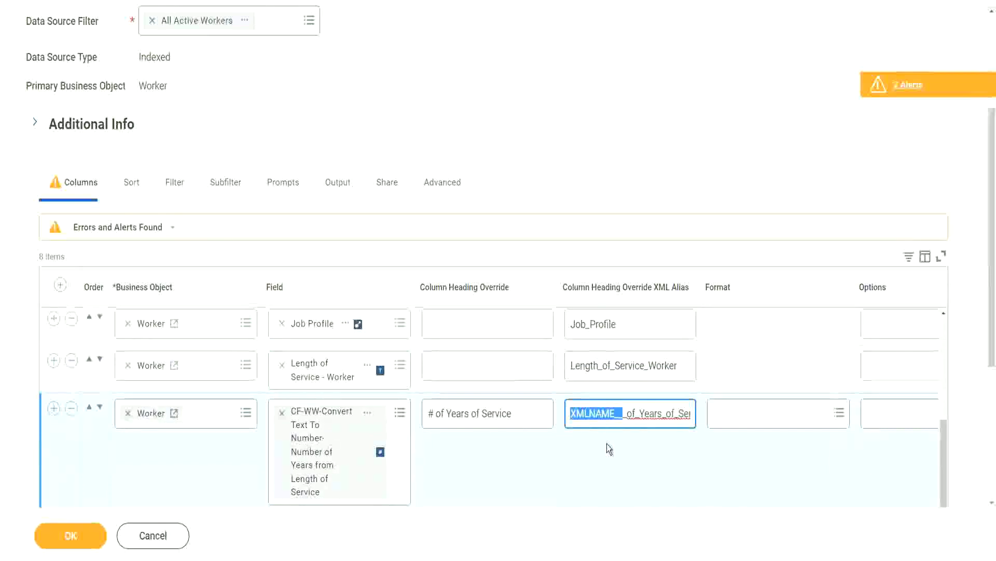
pyautogui.write('Num')
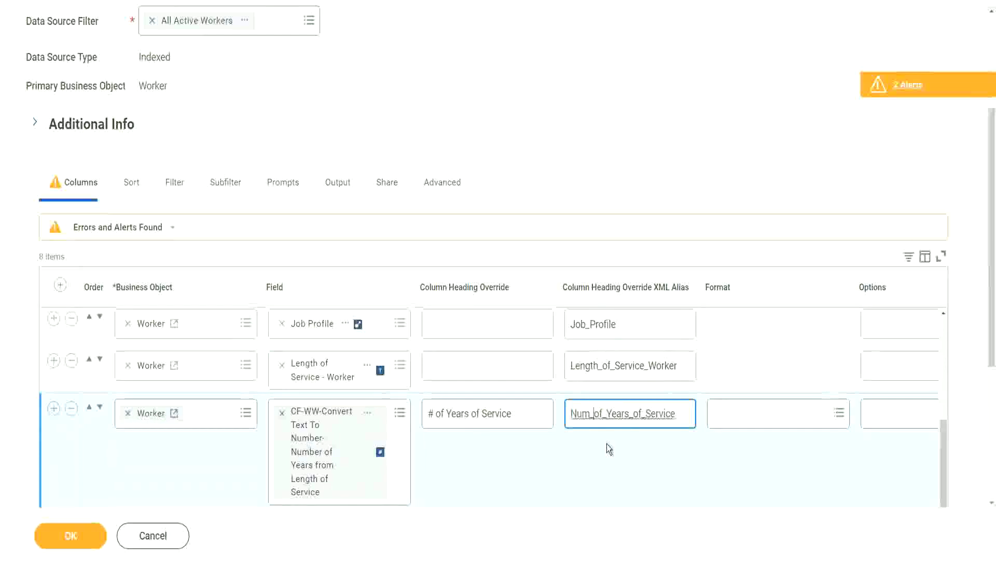
pyautogui.scroll(-2, 605, 431)
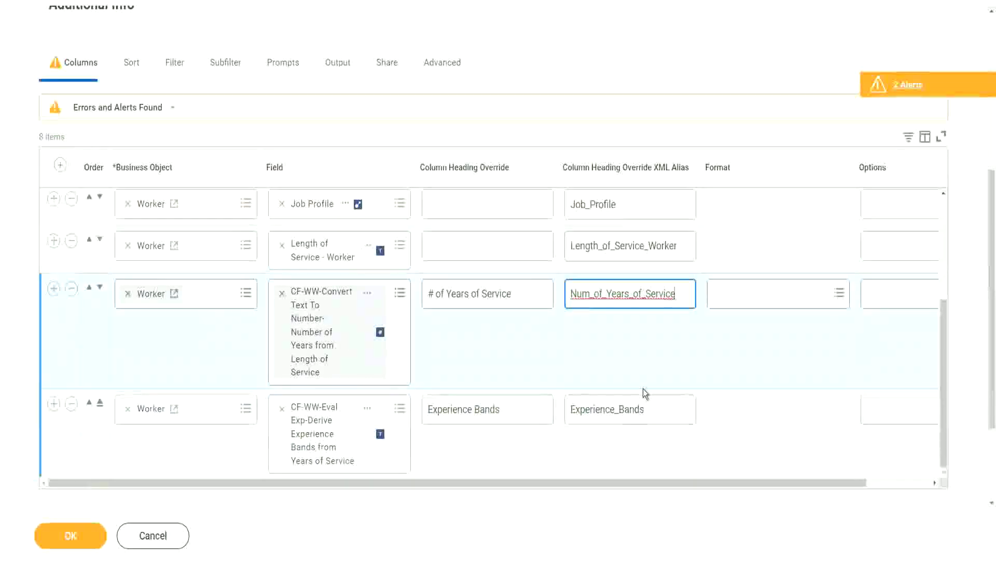
pyautogui.scroll(3, 643, 388)
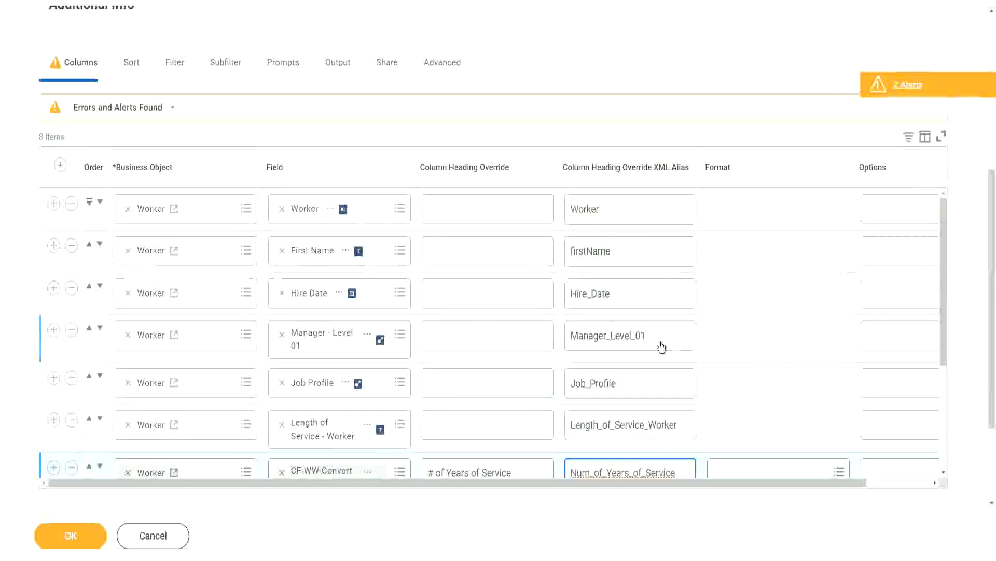
pyautogui.scroll(-3, 659, 344)
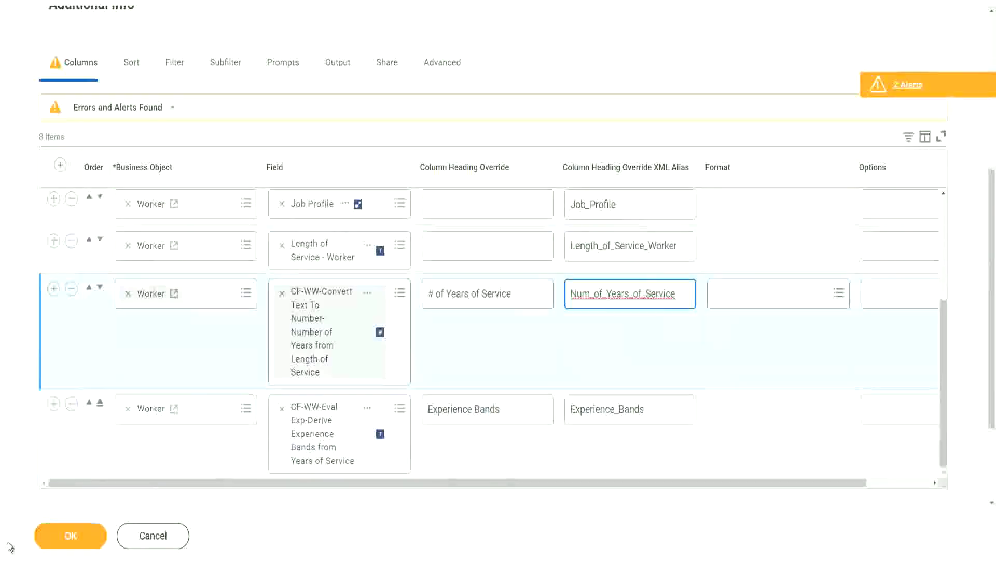
# - Submit the column alias edits and review the two returned alerts
pyautogui.click(65, 537)
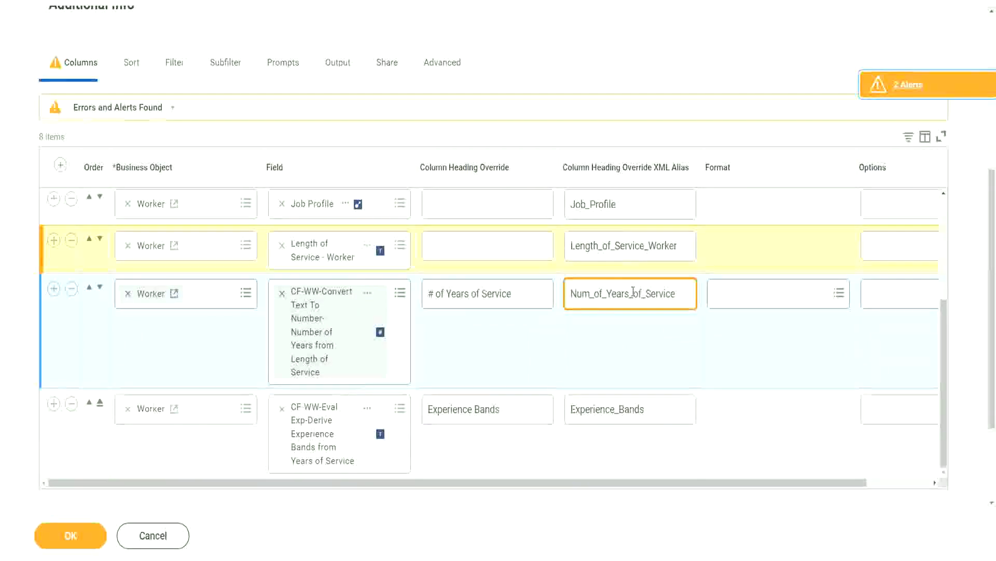
pyautogui.click(913, 85)
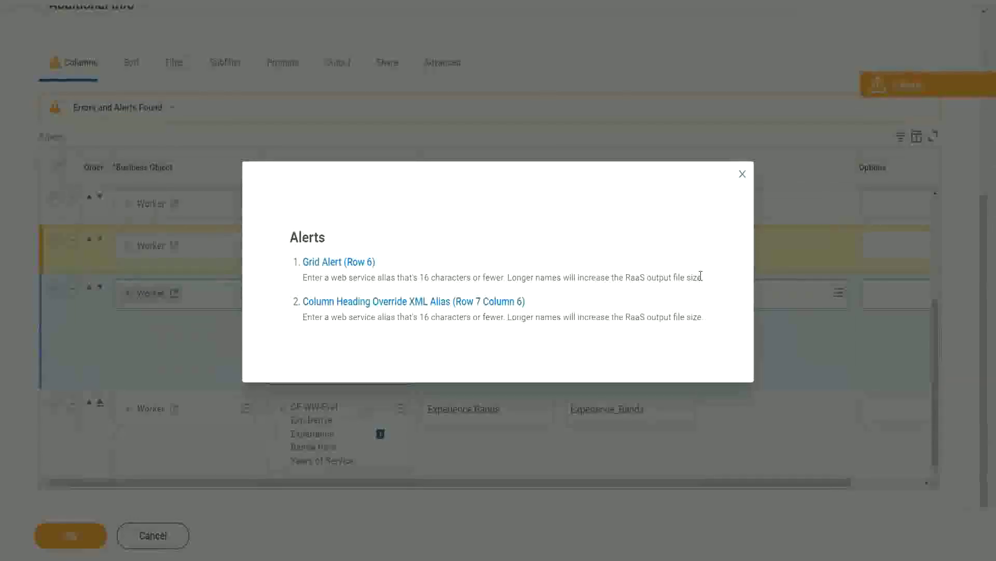
pyautogui.click(743, 173)
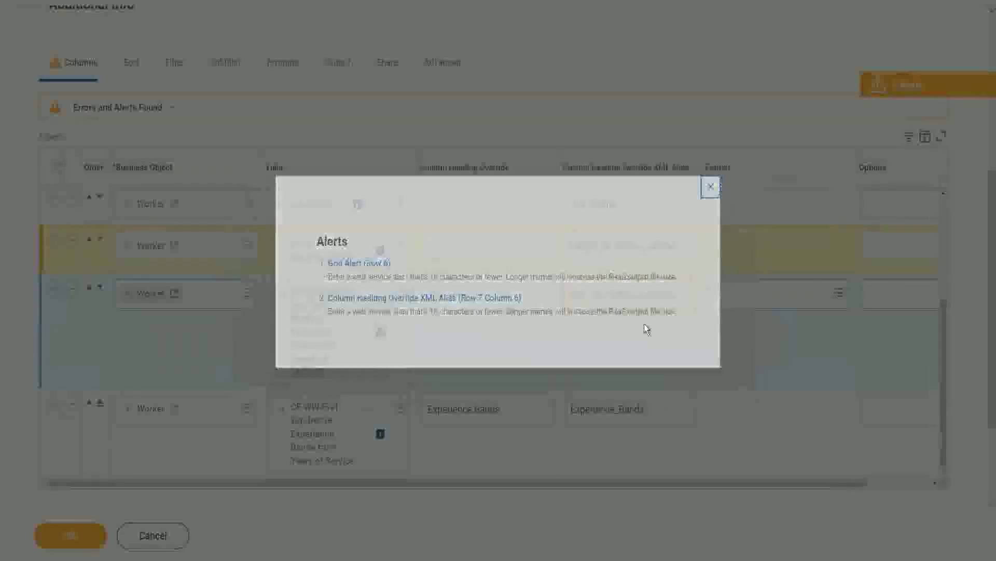
# - Reselect the Length_of_Service_Worker alias and resubmit the report columns
pyautogui.doubleClick(606, 252)
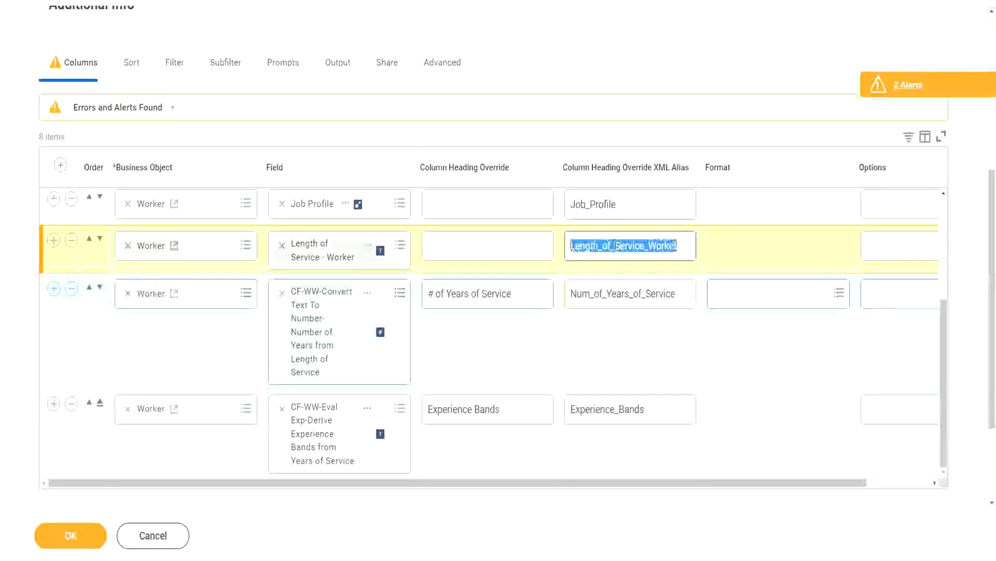
pyautogui.click(681, 246)
pyautogui.moveTo(689, 244); pyautogui.dragTo(530, 247)
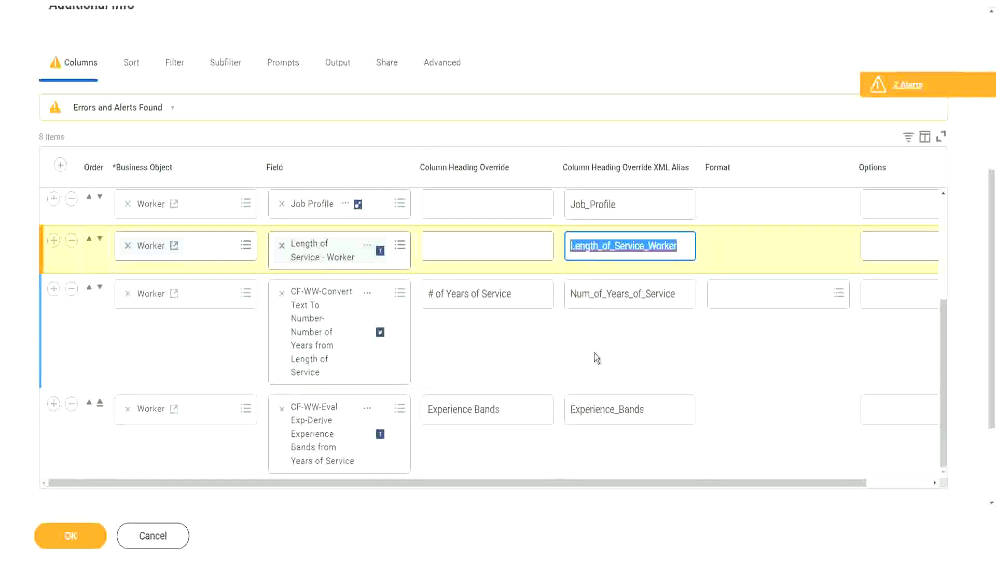
pyautogui.click(70, 537)
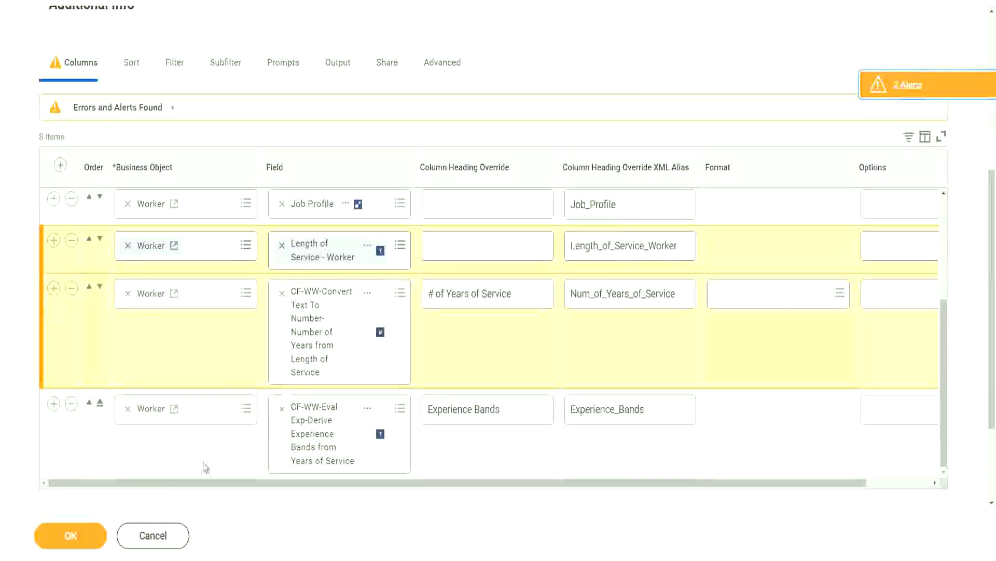
# - Save the WW Employee Details report and review its eight aliased columns
pyautogui.click(71, 537)
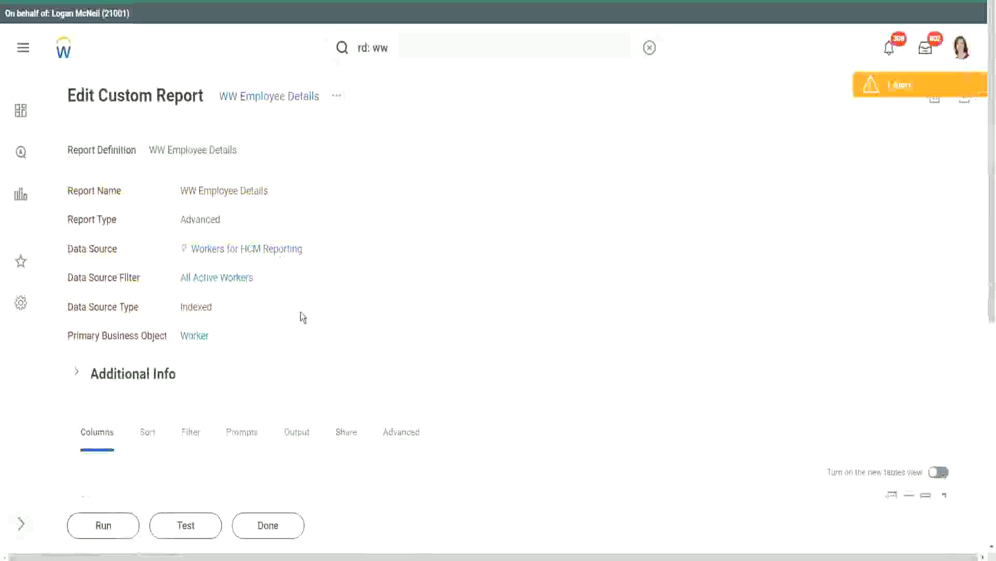
pyautogui.scroll(-7, 381, 296)
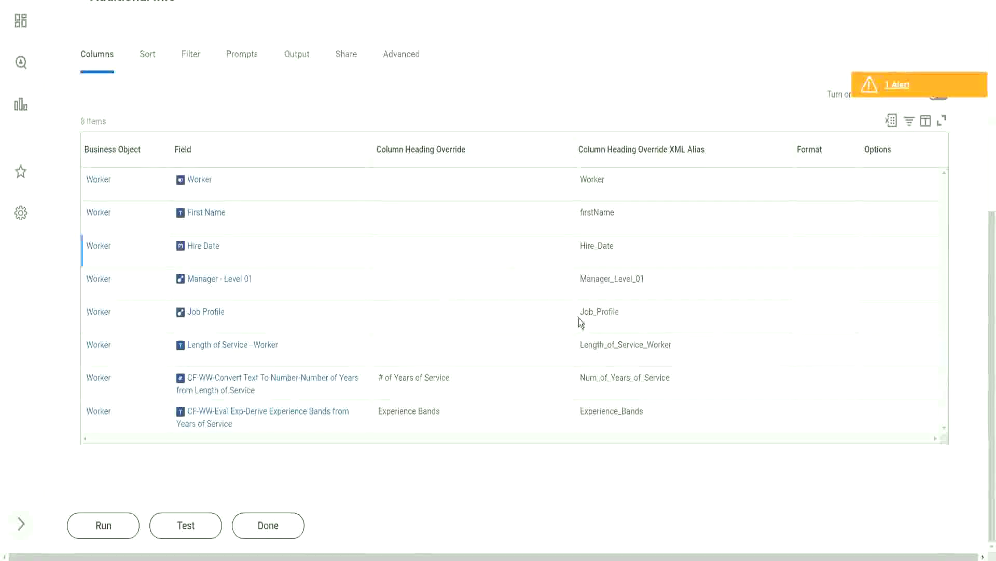
pyautogui.scroll(7, 559, 319)
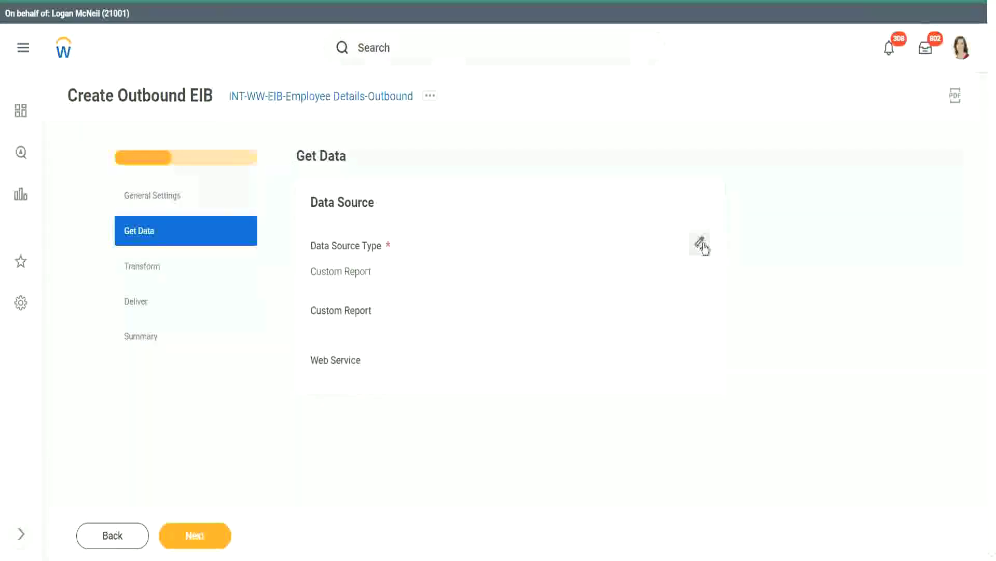
# - Choose WW Employee Details as the source custom report and advance through Transform to Deliver
pyautogui.click(700, 244)
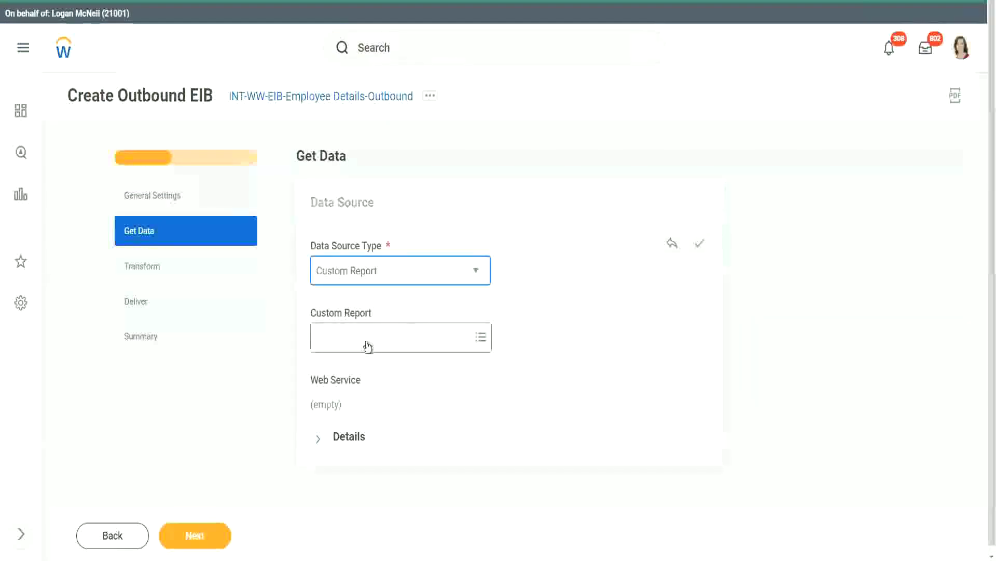
pyautogui.click(368, 341)
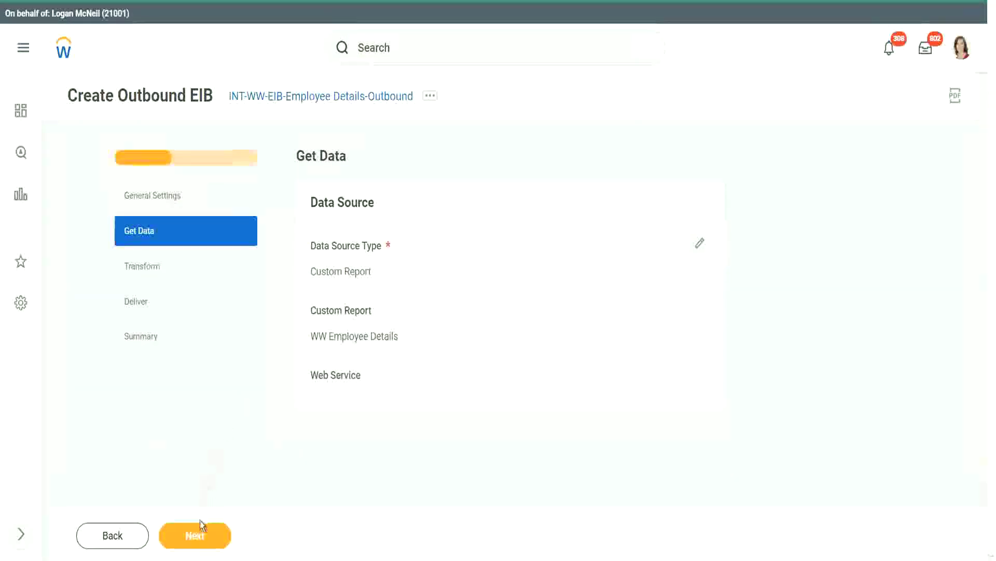
pyautogui.click(193, 538)
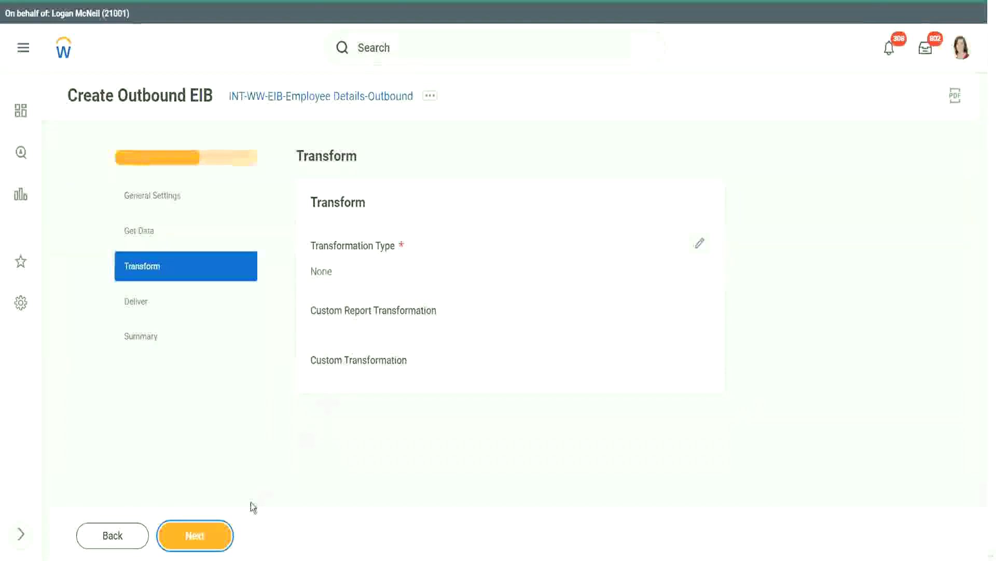
pyautogui.click(212, 535)
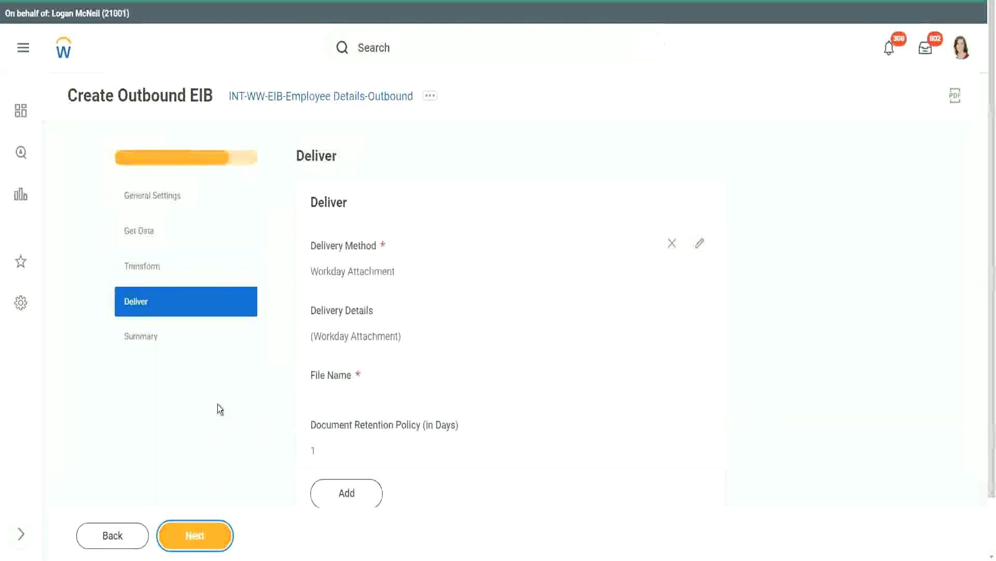
pyautogui.scroll(-1, 493, 344)
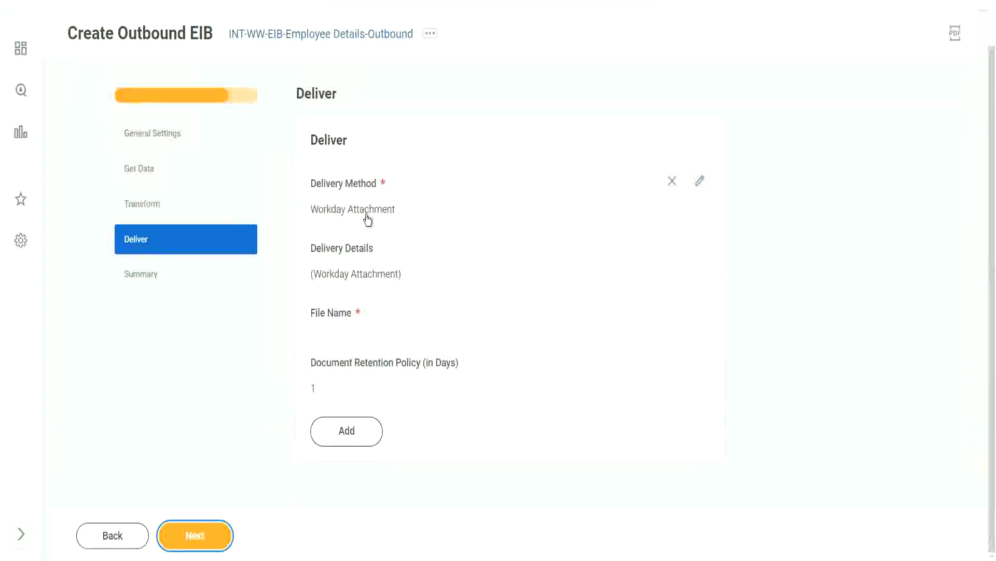
# - Change the delivery method to SFTP and start the SFTP Address with sftp:/
pyautogui.click(700, 185)
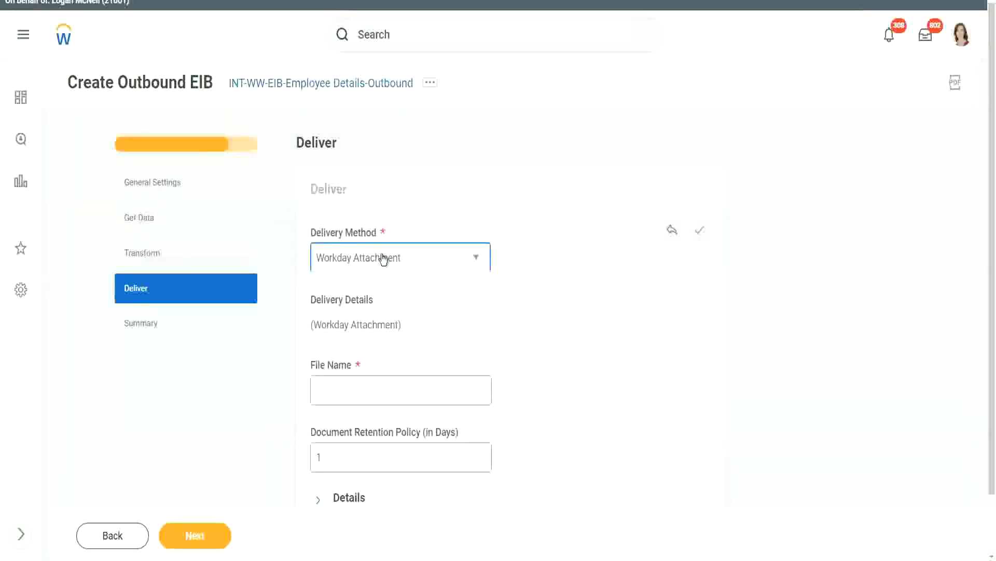
pyautogui.click(384, 258)
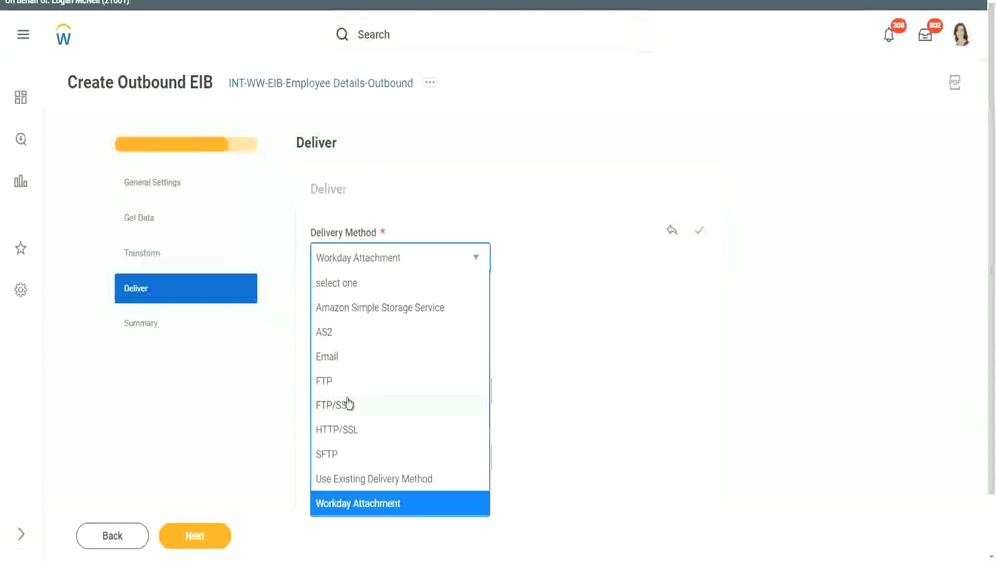
pyautogui.click(351, 459)
pyautogui.scroll(-1, 535, 301)
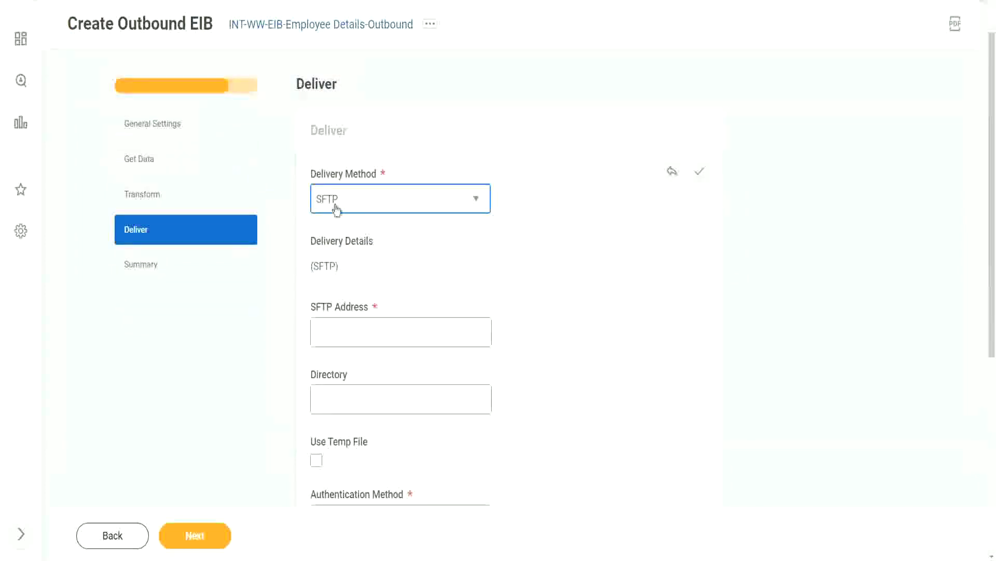
pyautogui.click(335, 332)
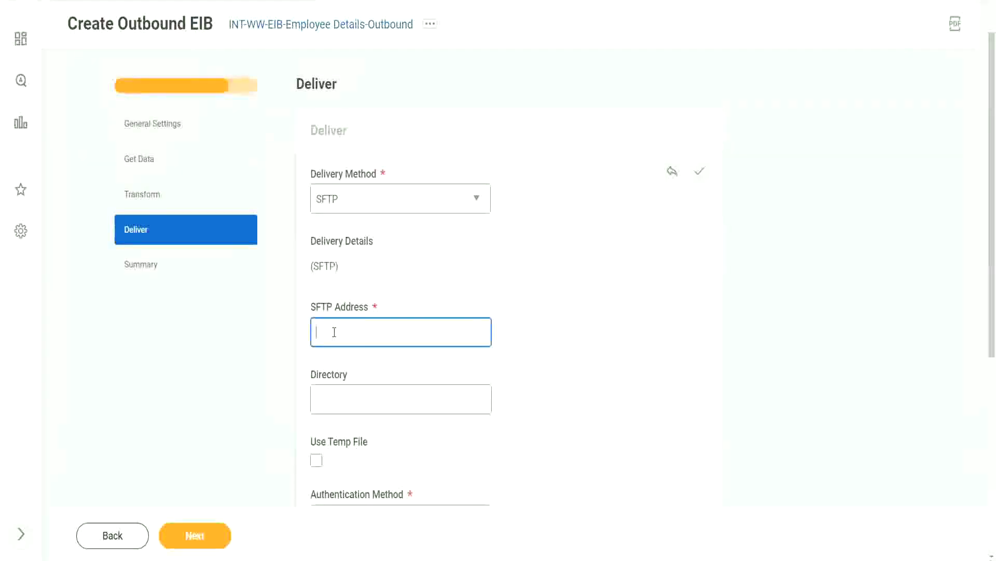
pyautogui.write('sftp:/')
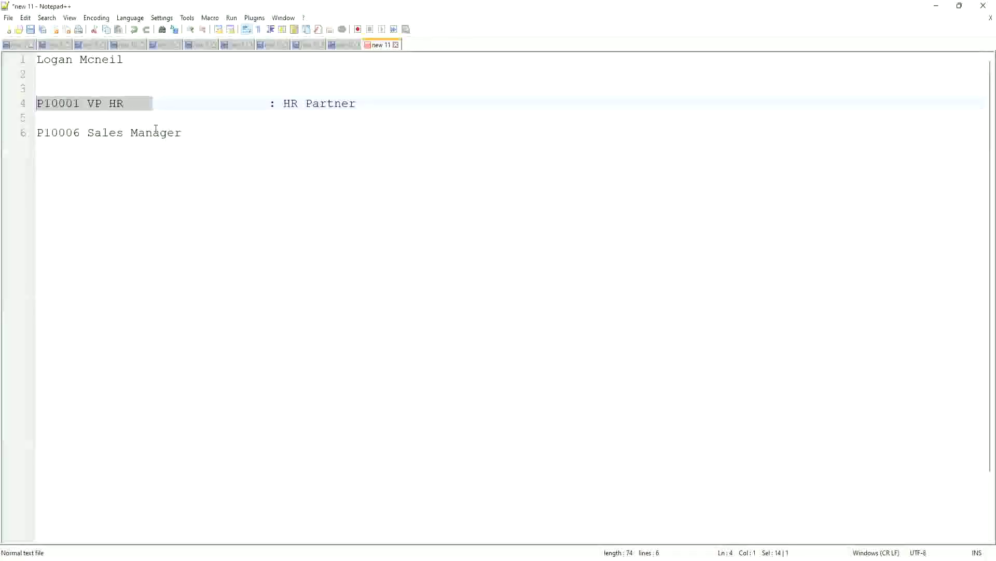
# - Replace the notes with Server Information, Hostname secureftp.adp.com and Port 22 / 10022
pyautogui.click(177, 163)
pyautogui.hotkey('ctrl', 'a')
pyautogui.press('Delete')
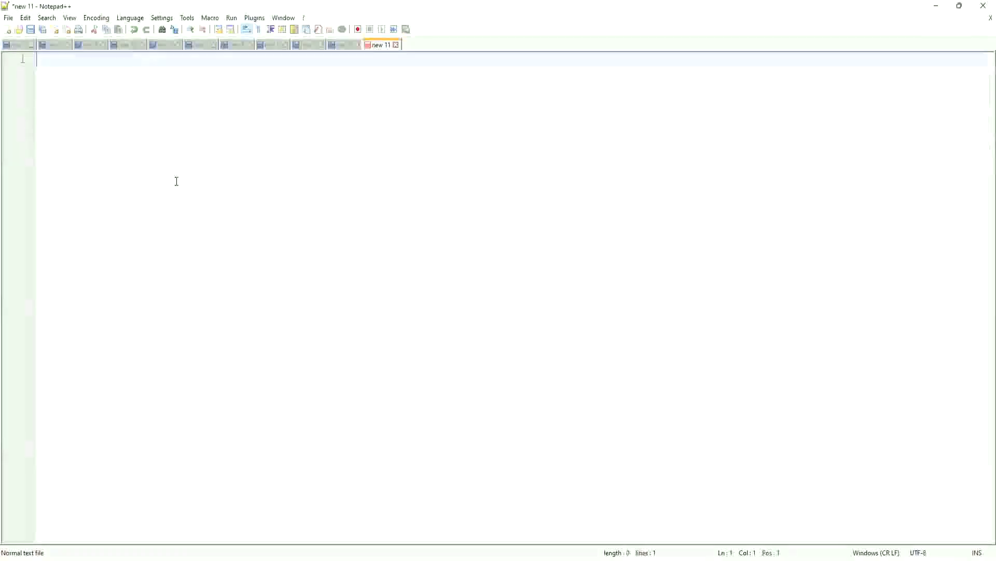
pyautogui.press('Return')
pyautogui.press('Return')
pyautogui.press('Return')
pyautogui.write('Server ')
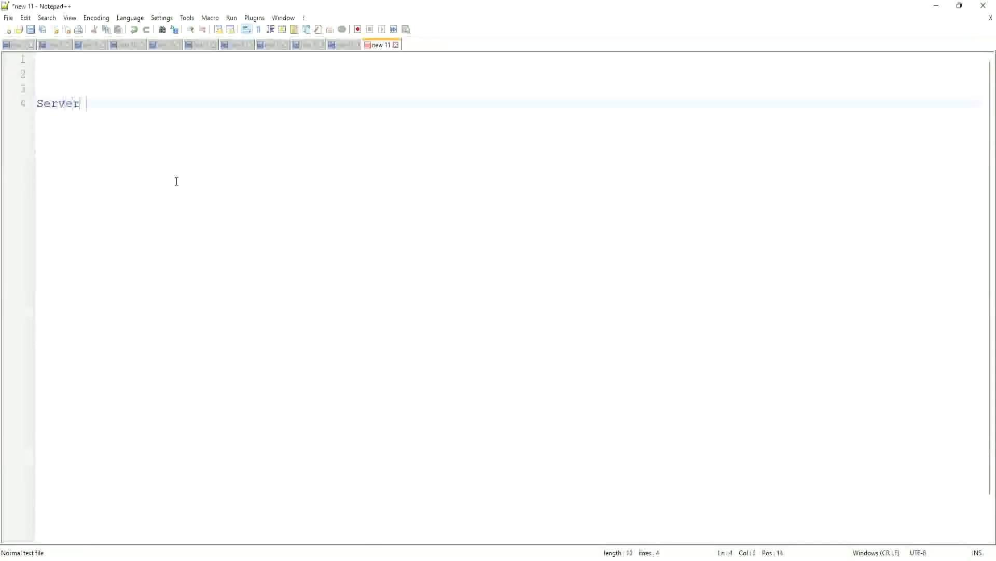
pyautogui.write('Information :')
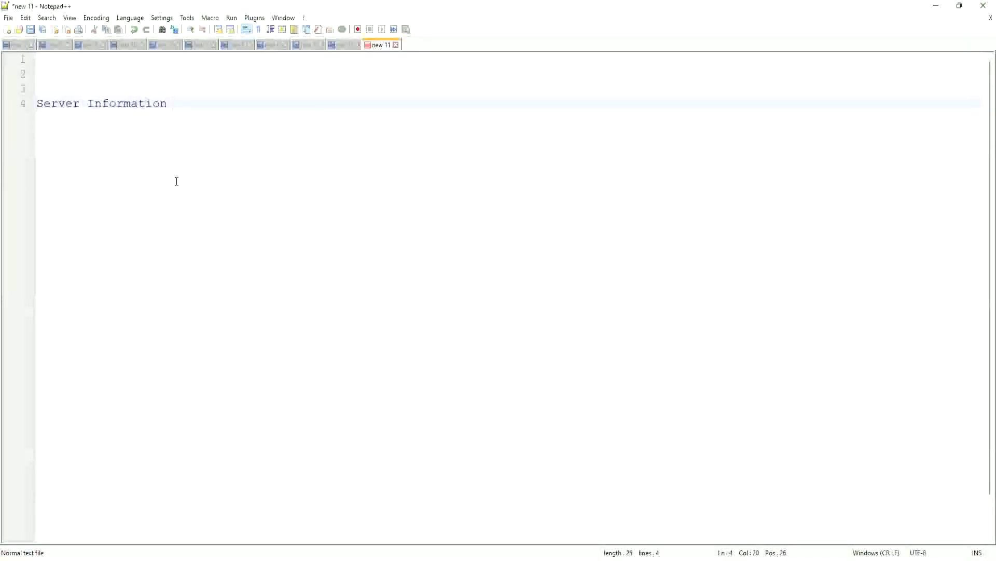
pyautogui.press('Return')
pyautogui.press('Return')
pyautogui.write('Host')
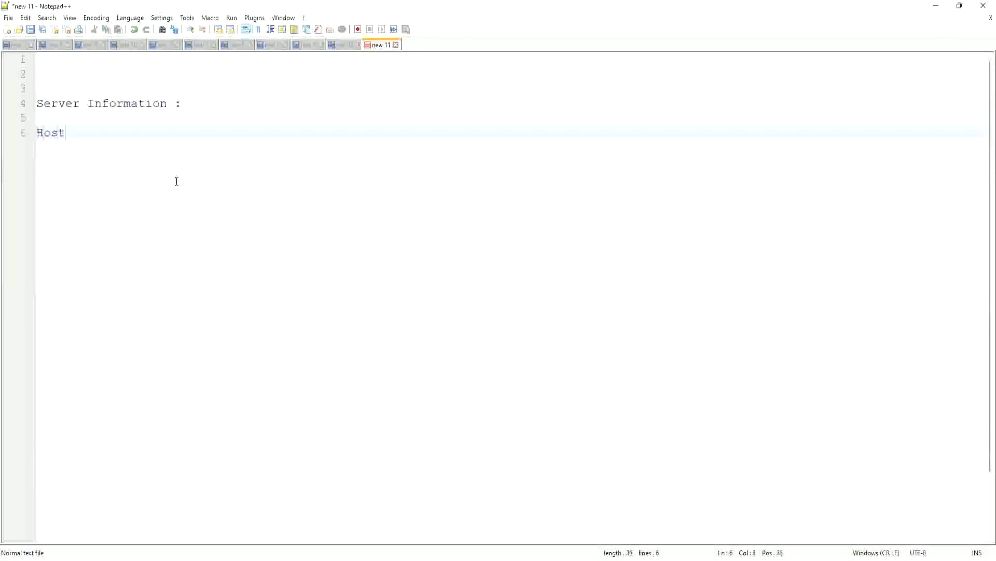
pyautogui.write('name : secu')
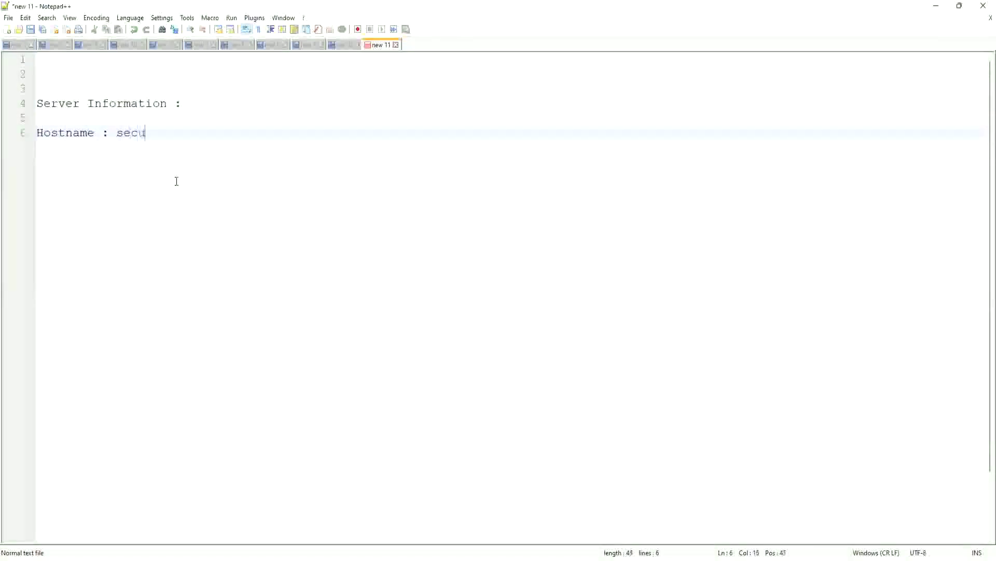
pyautogui.write('reftp.')
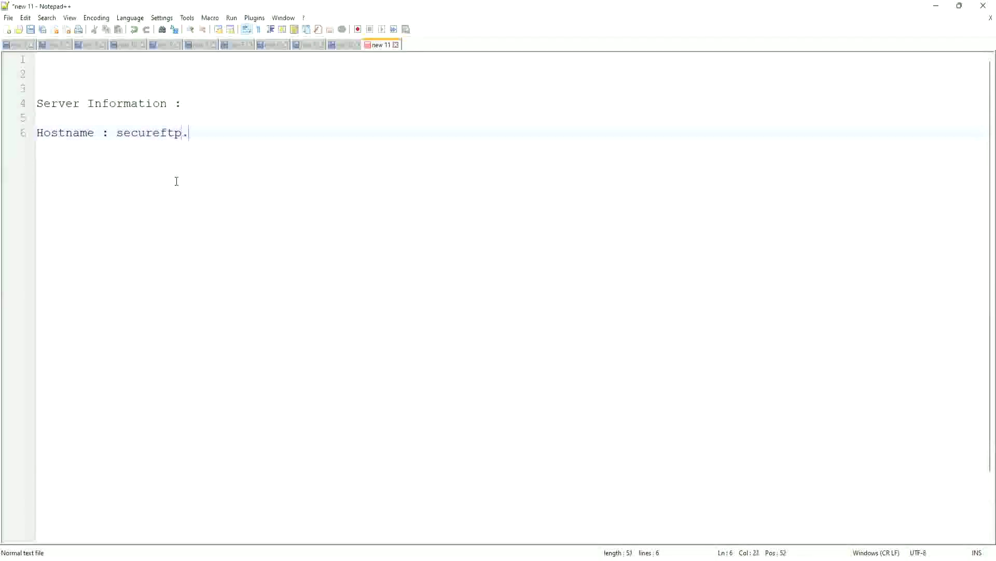
pyautogui.write('adp.com')
pyautogui.press('Return')
pyautogui.write('Port : ')
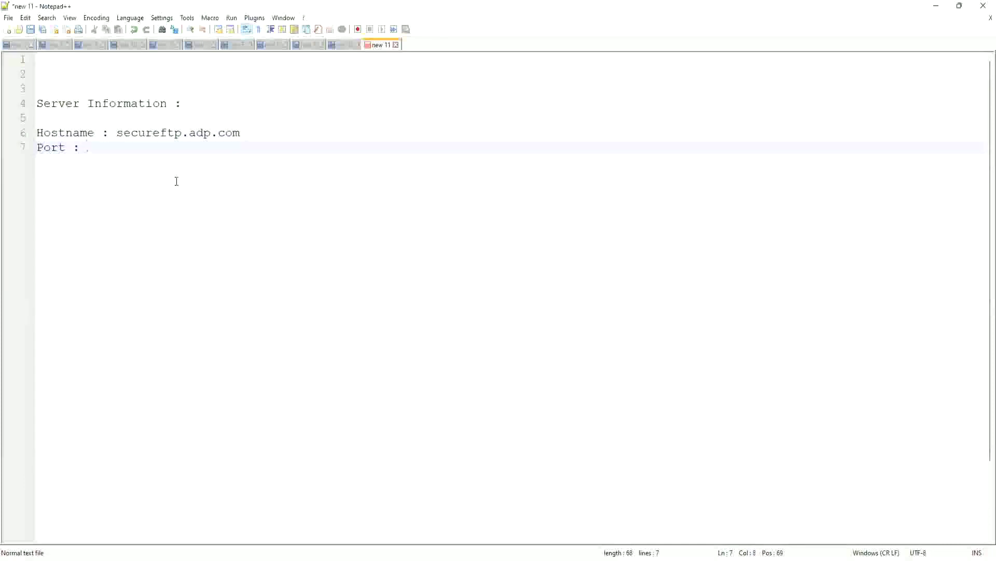
pyautogui.write('22 / 1')
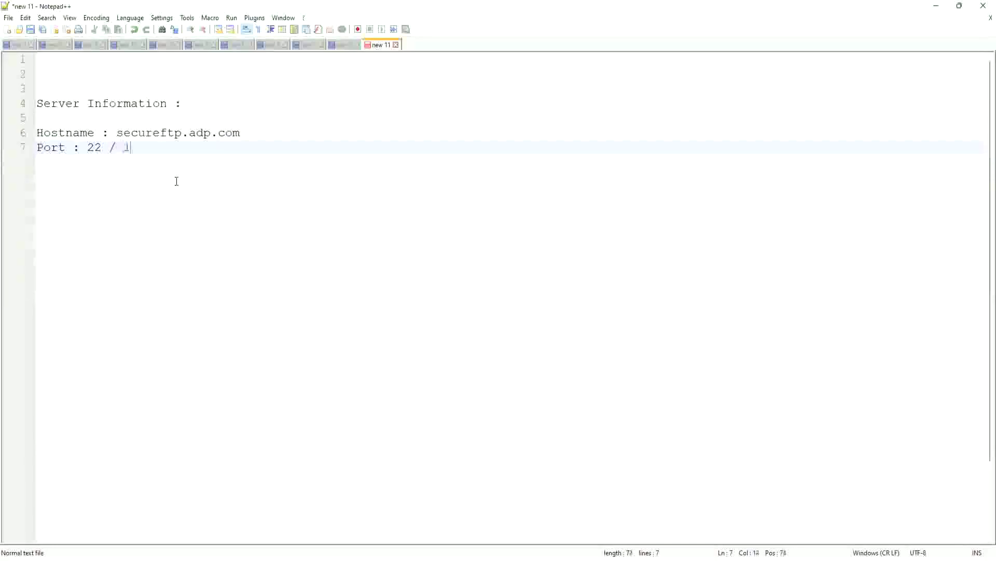
pyautogui.write('0022')
# - Add the SFTP username, the password and a 'Directory : /fromWorkday' line
pyautogui.press('Return')
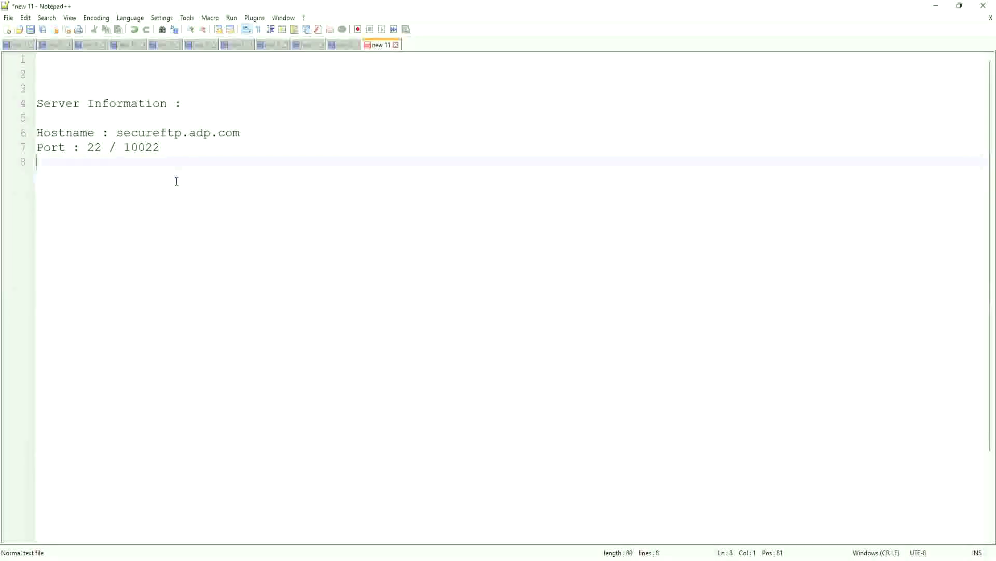
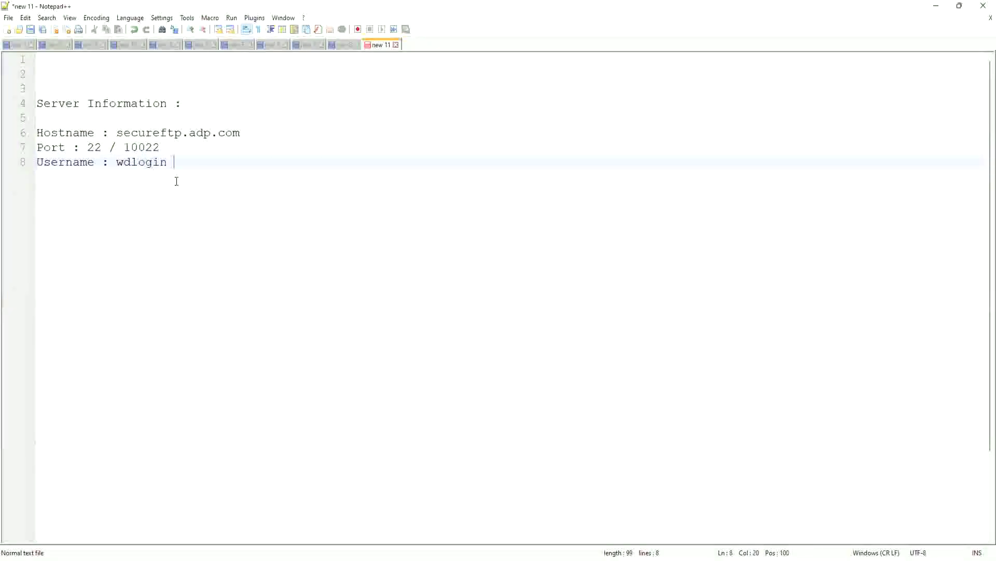
pyautogui.press('Return')
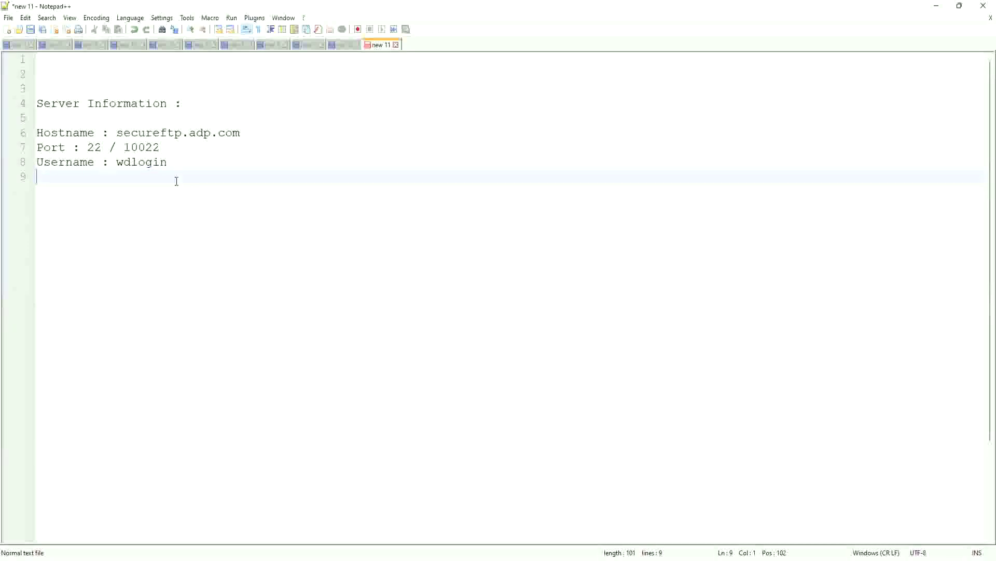
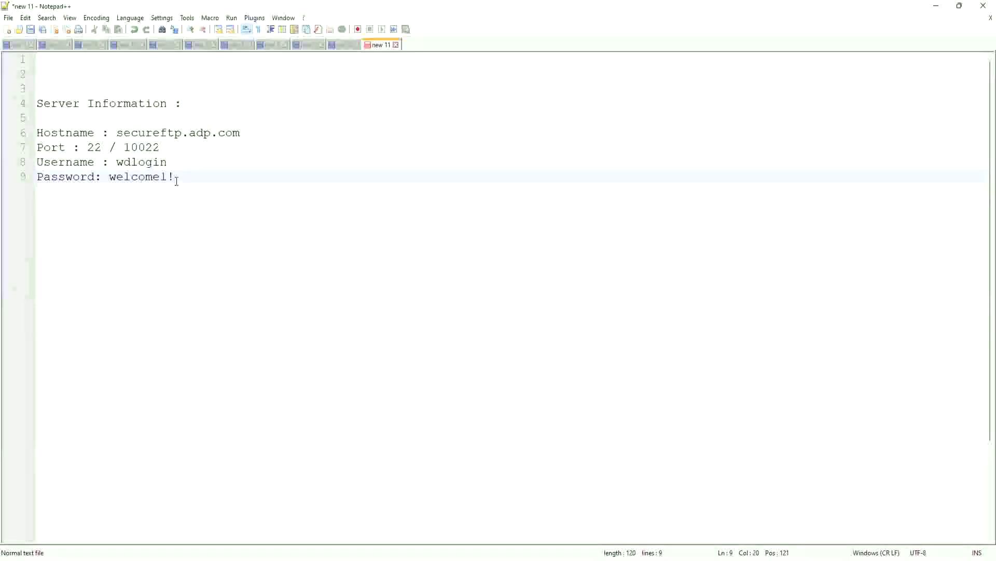
pyautogui.press('Return')
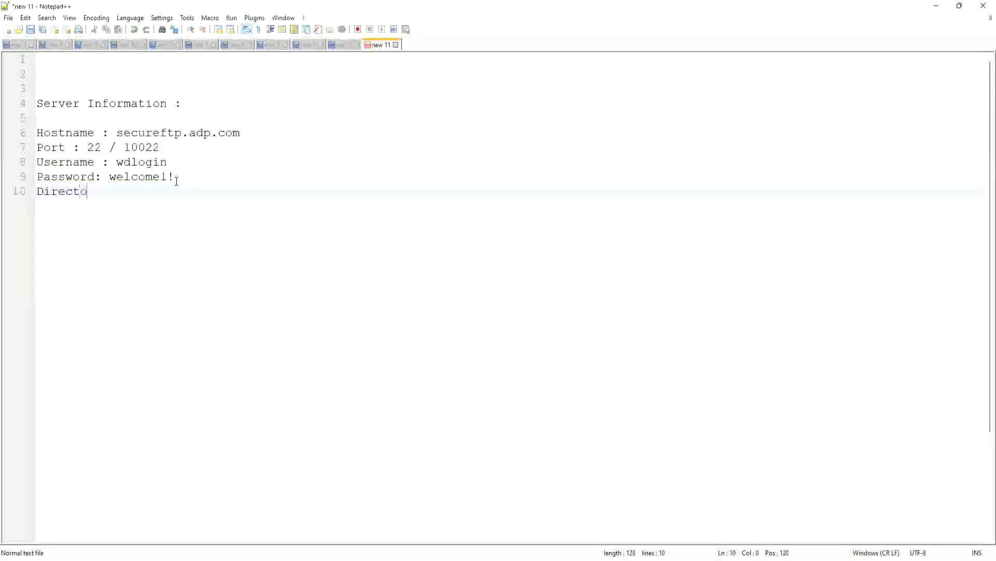
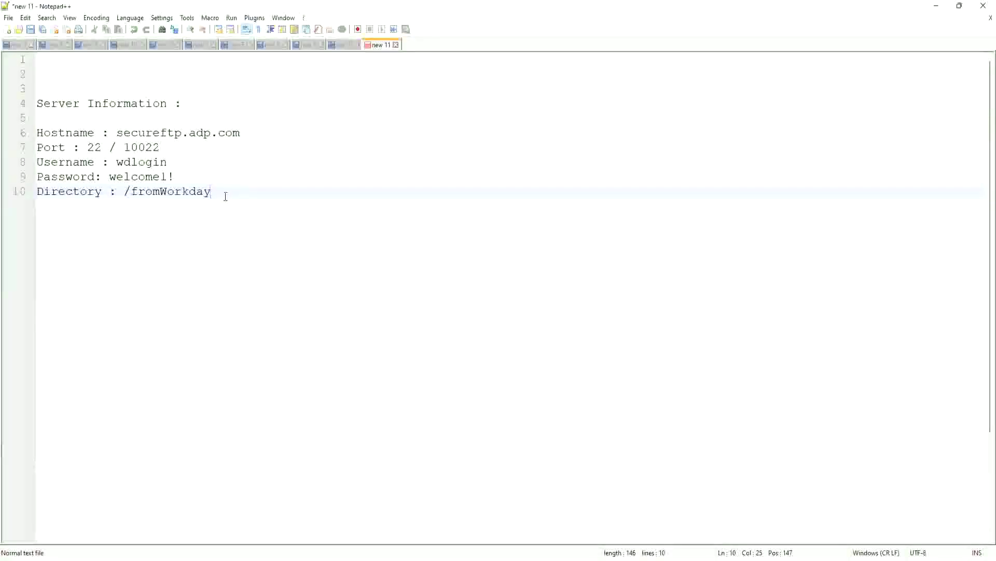
pyautogui.press('Return')
pyautogui.press('Return')
pyautogui.press('Return')
pyautogui.press('Return')
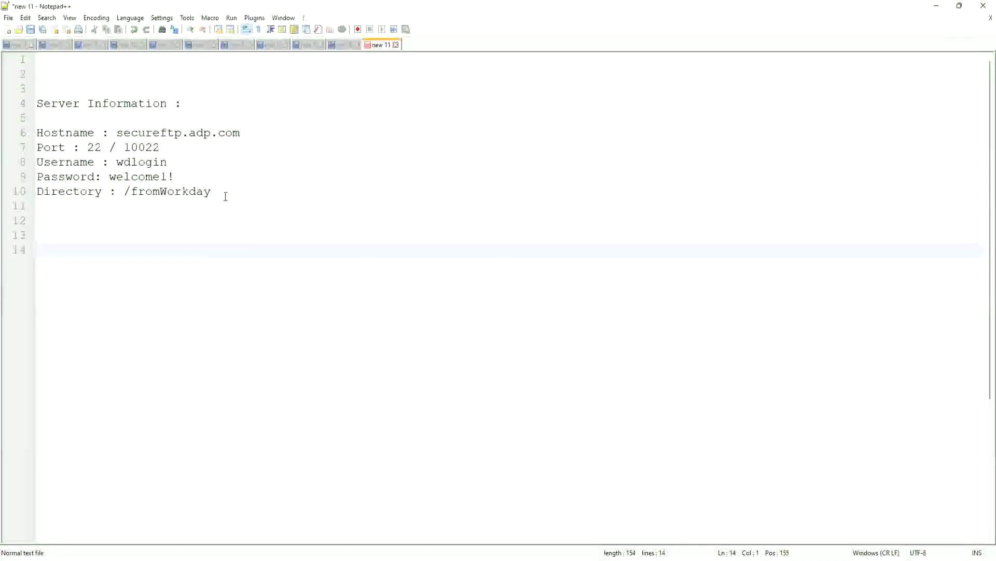
# - Build the line sftp://secureftp.adp.com:10022 from the noted hostname and port, then select it
pyautogui.write('sftp:/')
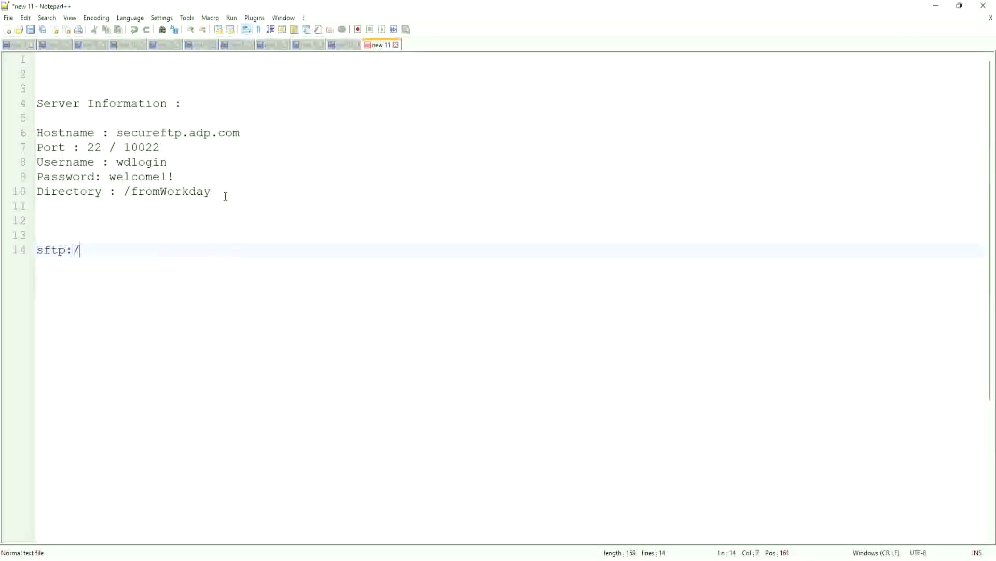
pyautogui.write('/')
pyautogui.moveTo(245, 132); pyautogui.dragTo(115, 134)
pyautogui.hotkey('ctrl', 'c')
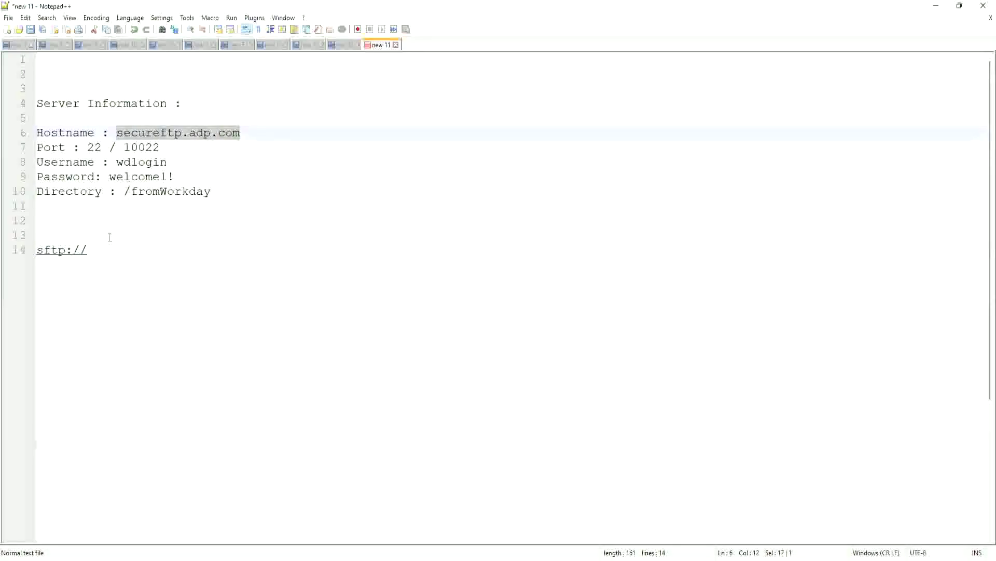
pyautogui.click(99, 249)
pyautogui.hotkey('ctrl', 'v')
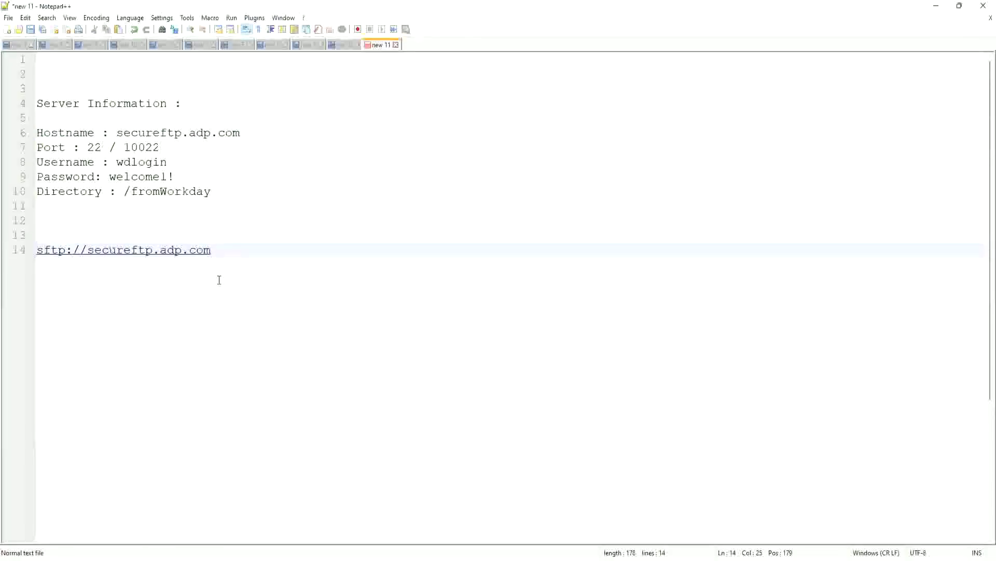
pyautogui.write(':')
pyautogui.write('1022')
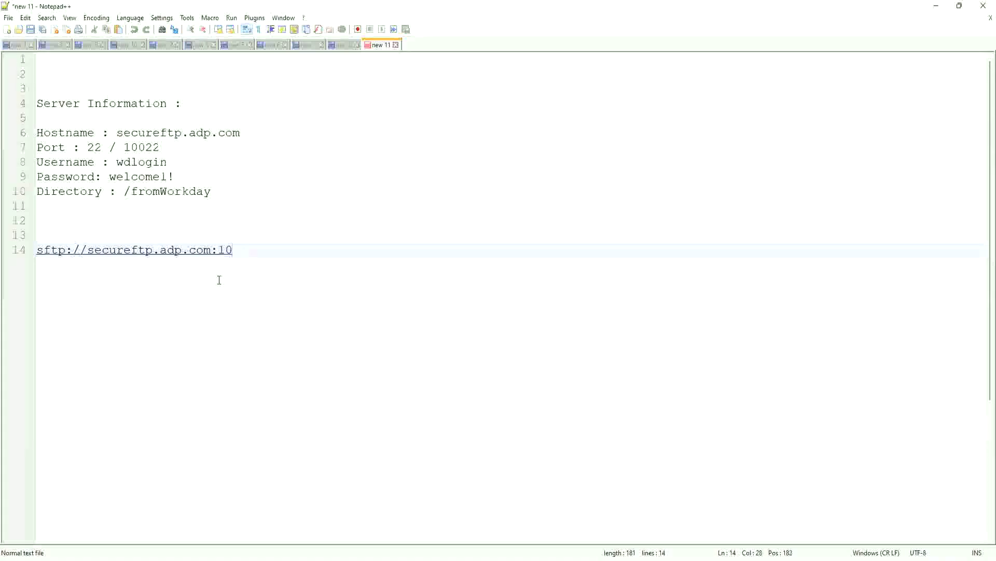
pyautogui.write('022')
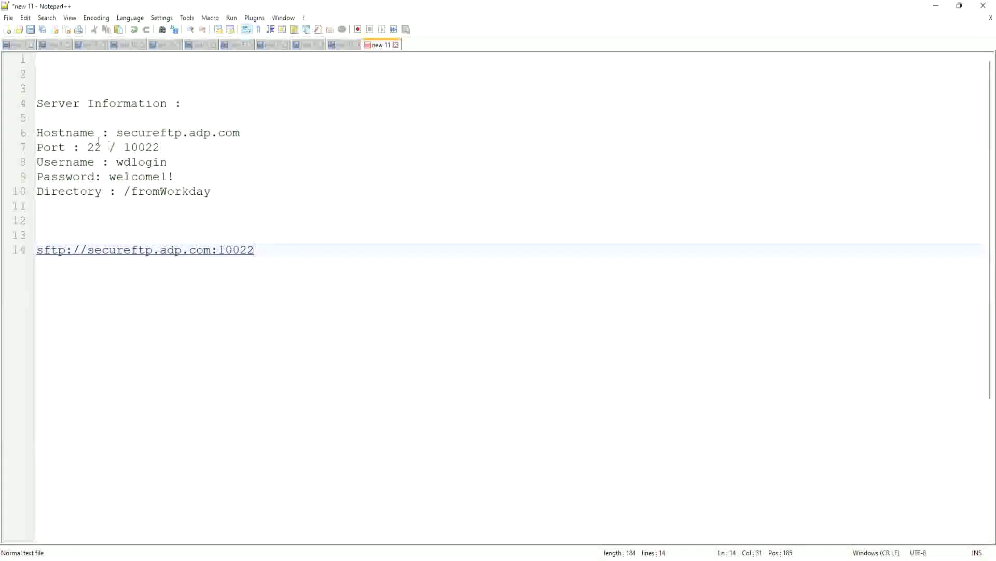
pyautogui.doubleClick(133, 149)
pyautogui.moveTo(254, 251); pyautogui.dragTo(33, 252)
pyautogui.hotkey('ctrl', 'c')
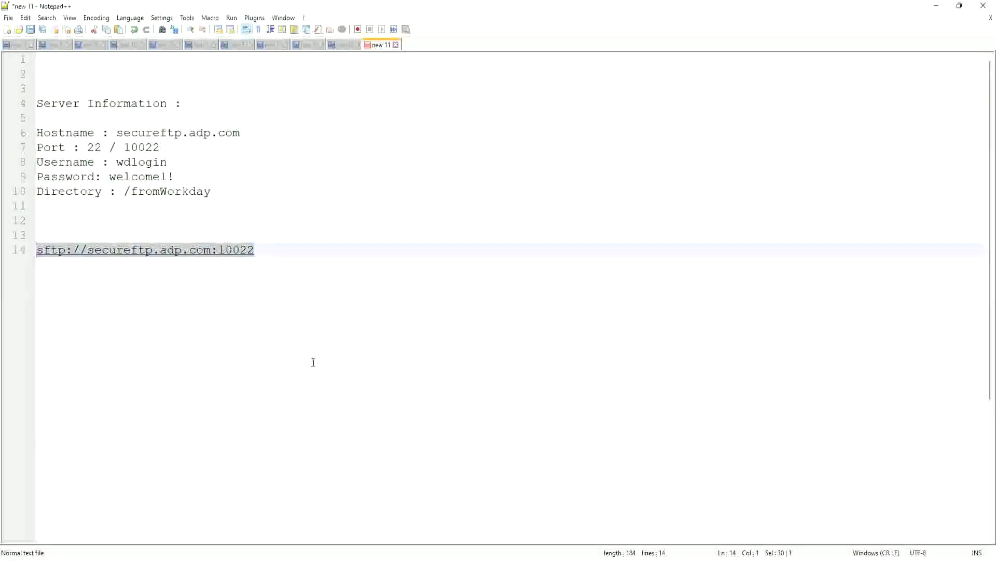
# - Replace the SFTP Address text with the pasted sftp://secureftp.adp.com:10022
pyautogui.hotkey('alt', 'Tab')
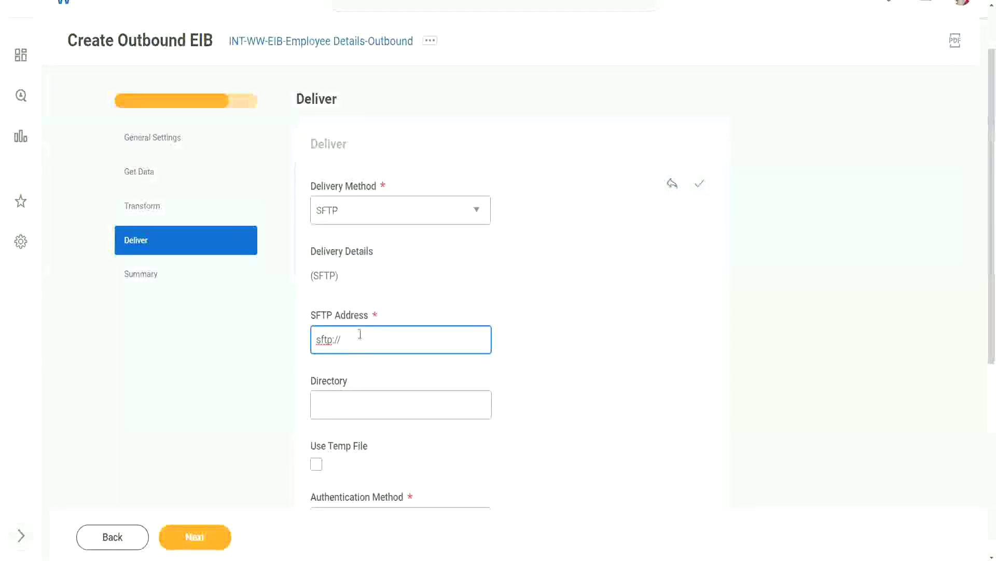
pyautogui.moveTo(360, 336); pyautogui.dragTo(237, 345)
pyautogui.hotkey('ctrl', 'v')
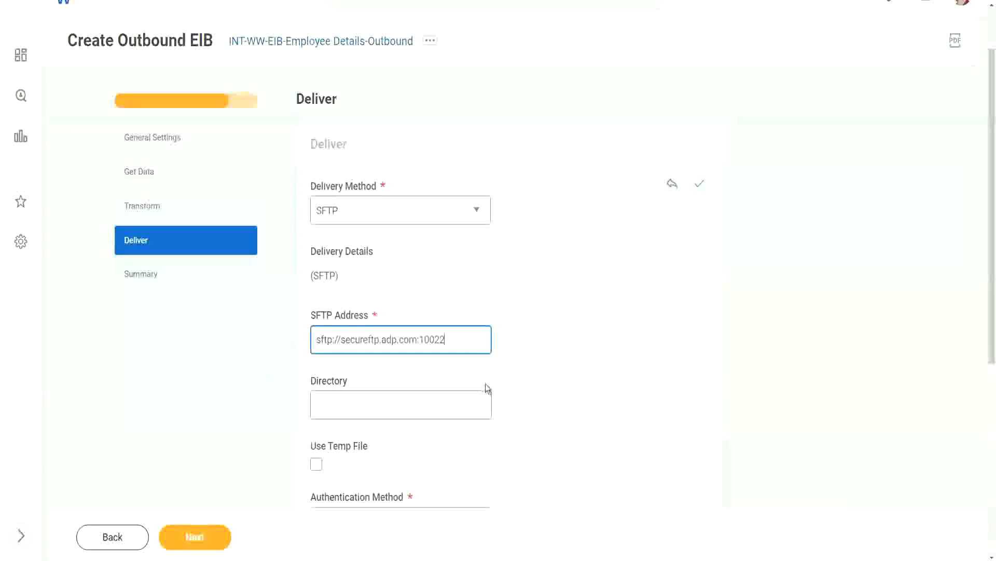
pyautogui.moveTo(485, 384)
pyautogui.scroll(-3, 518, 348)
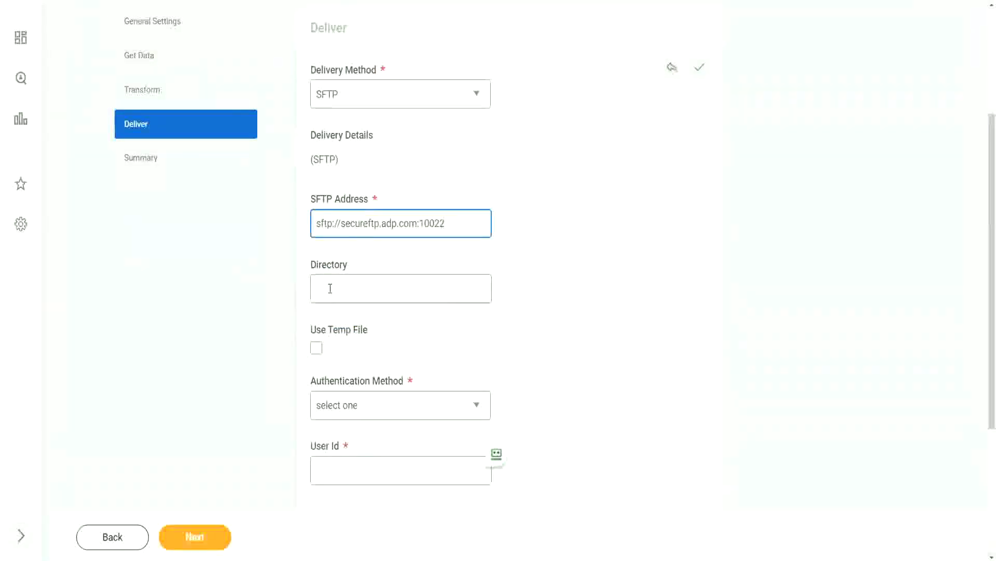
pyautogui.click(329, 287)
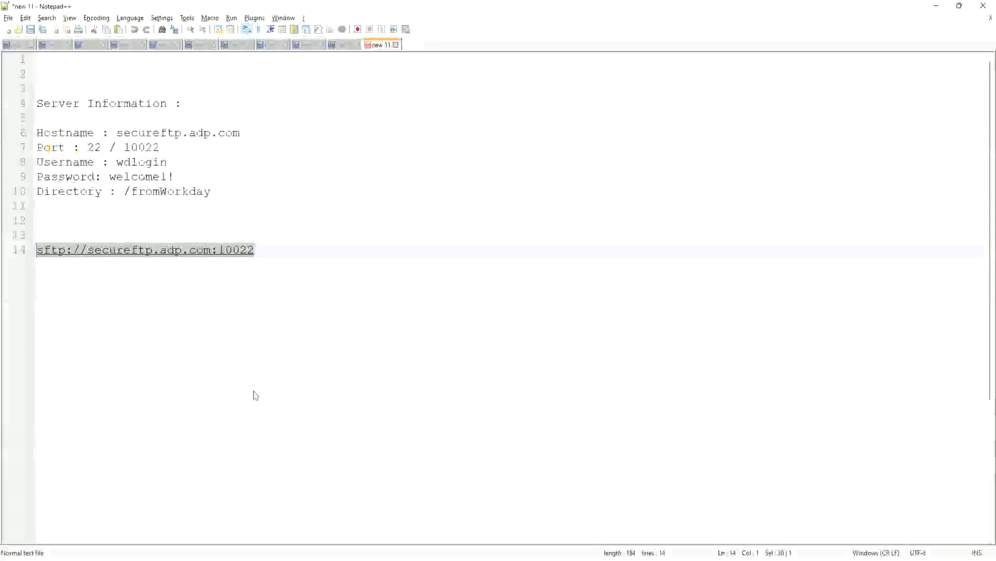
# - Copy /fromWorkday from the notes and paste it into the Directory field
pyautogui.press('Right')
pyautogui.moveTo(124, 192); pyautogui.dragTo(216, 193)
pyautogui.hotkey('ctrl', 'c')
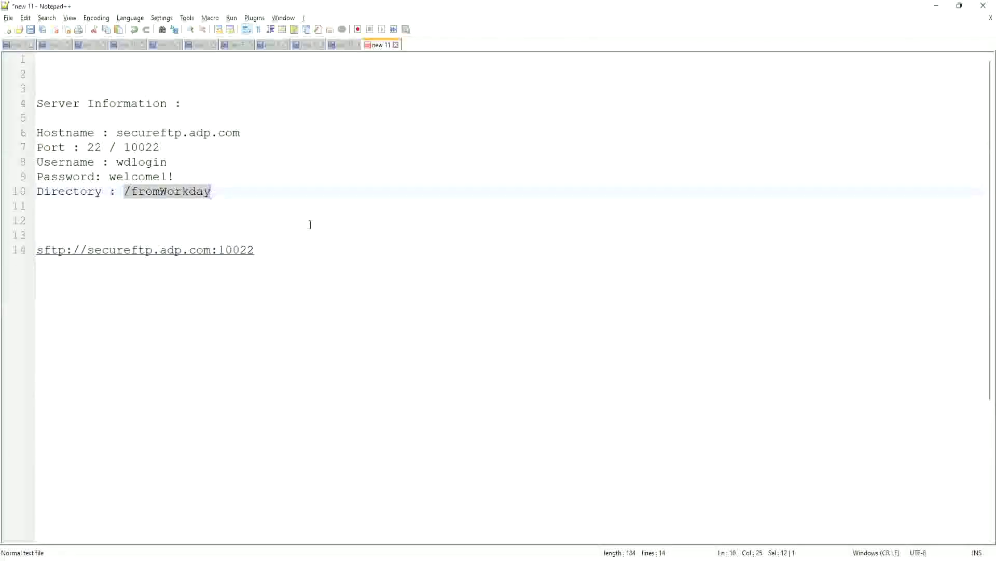
pyautogui.hotkey('alt', 'Tab')
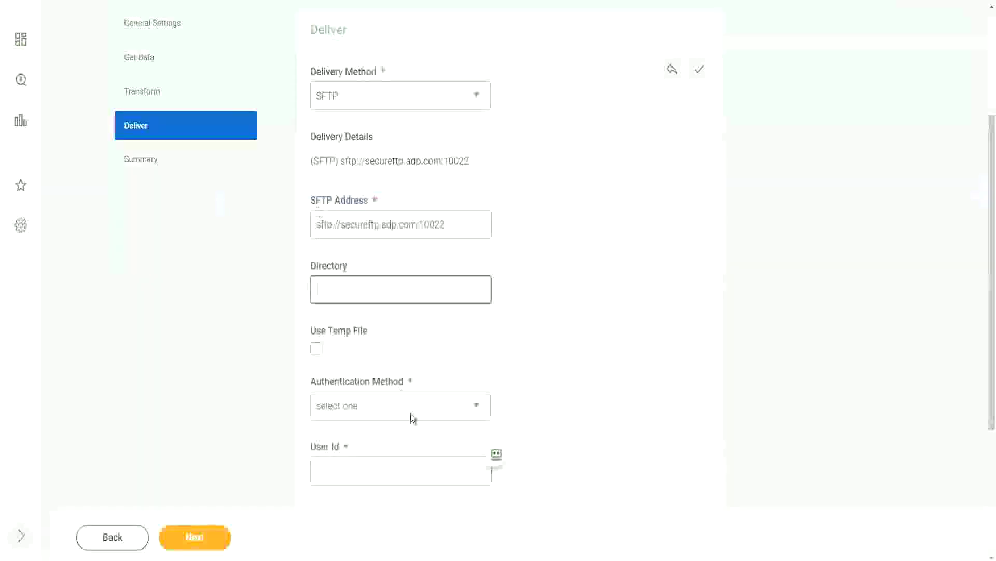
pyautogui.hotkey('ctrl', 'v')
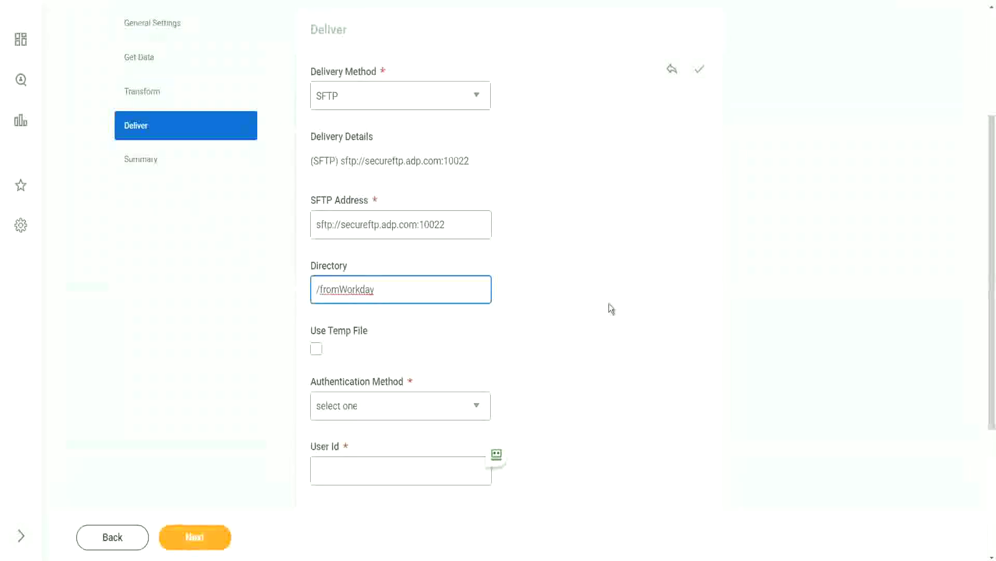
# - Try SSH Authentication as the Authentication Method and look at the SSH key pair choices
pyautogui.scroll(-2, 609, 303)
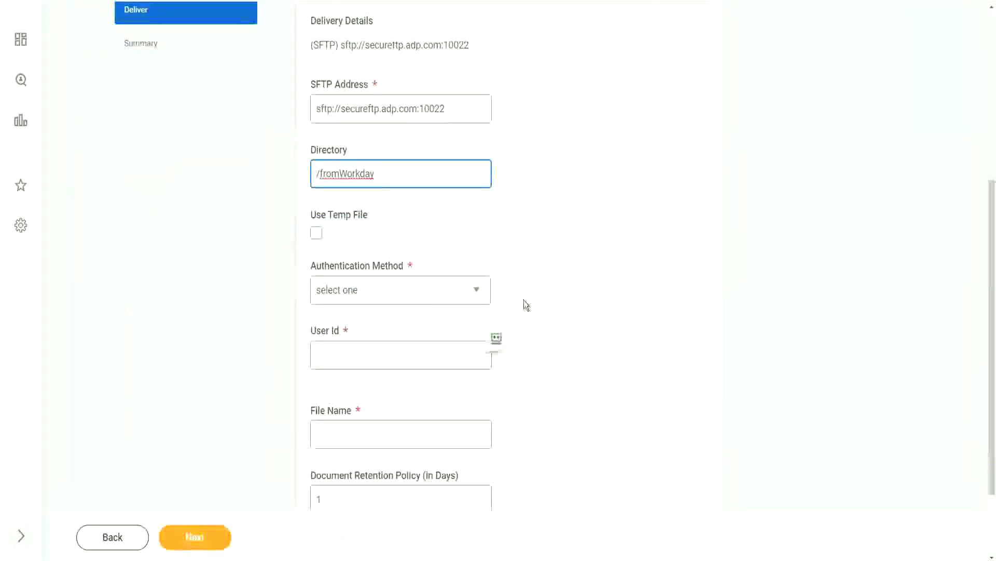
pyautogui.click(400, 296)
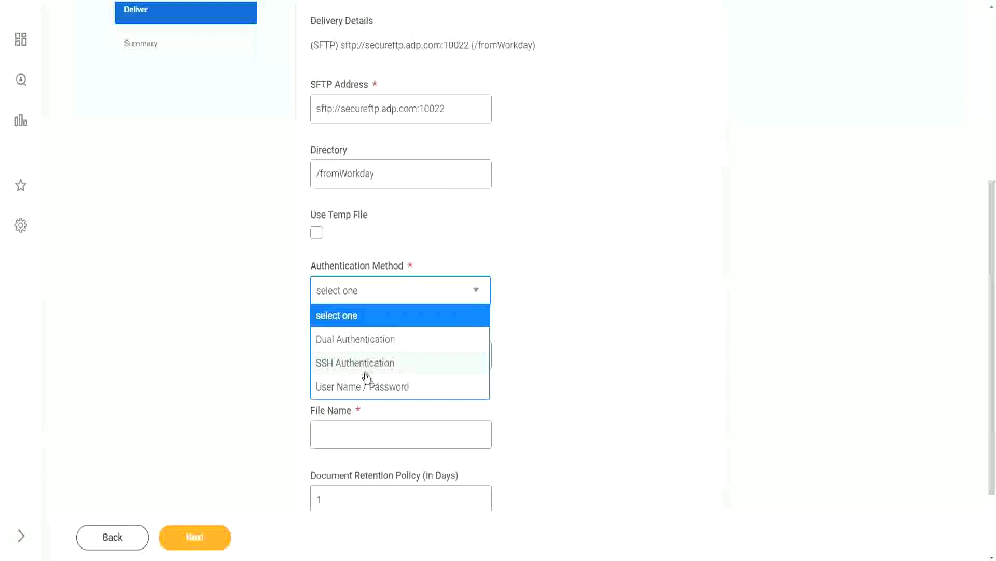
pyautogui.click(383, 362)
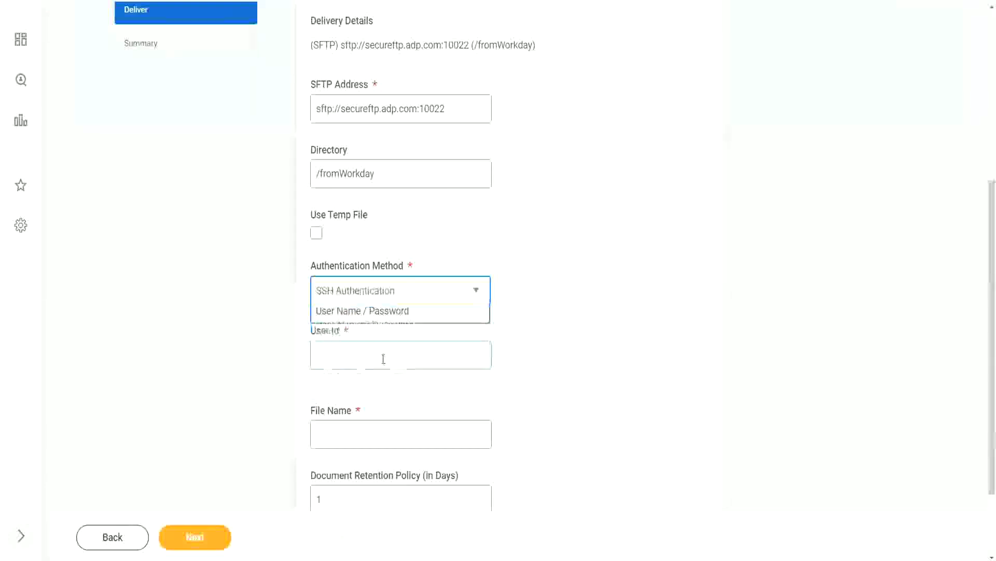
pyautogui.scroll(-2, 529, 315)
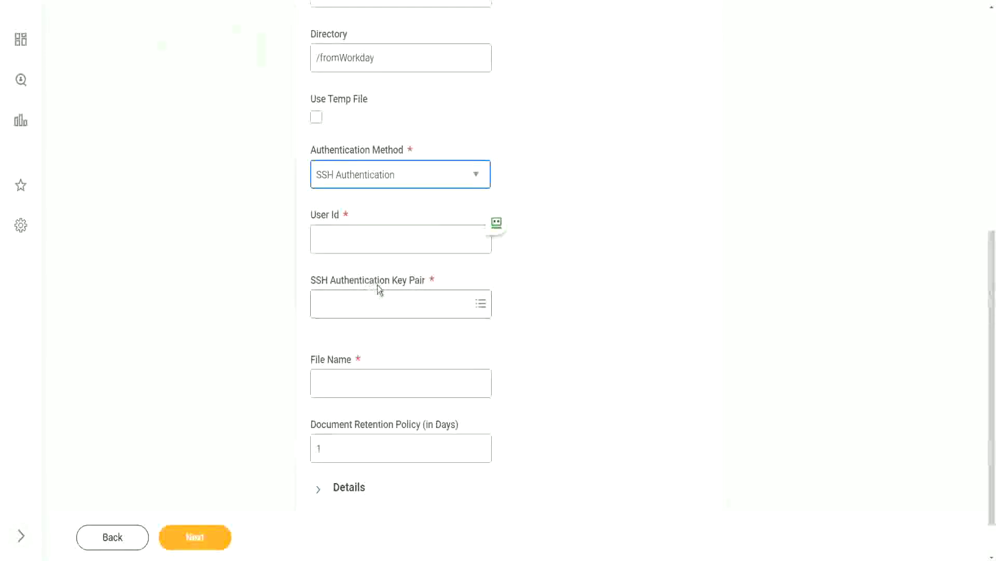
pyautogui.click(379, 303)
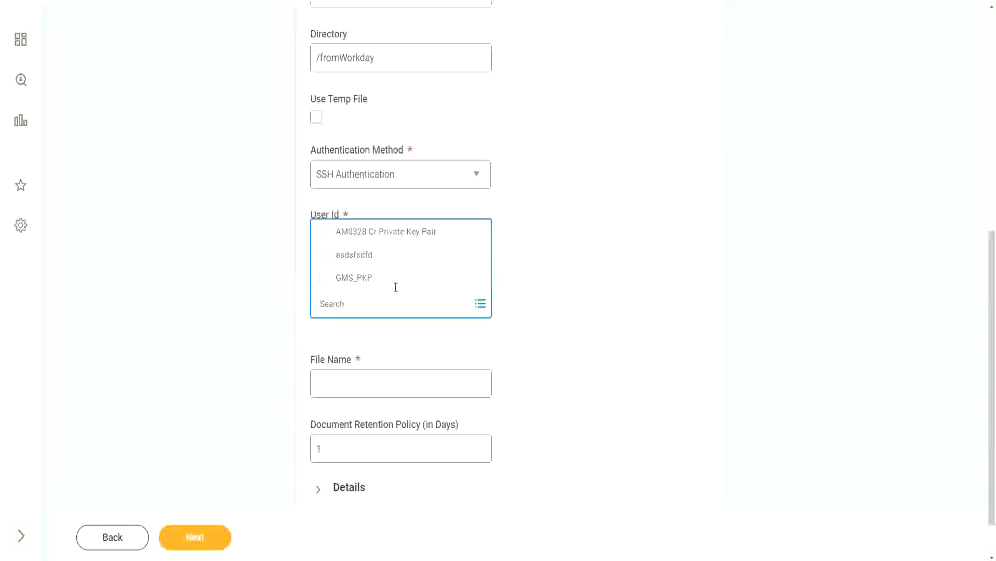
pyautogui.click(542, 287)
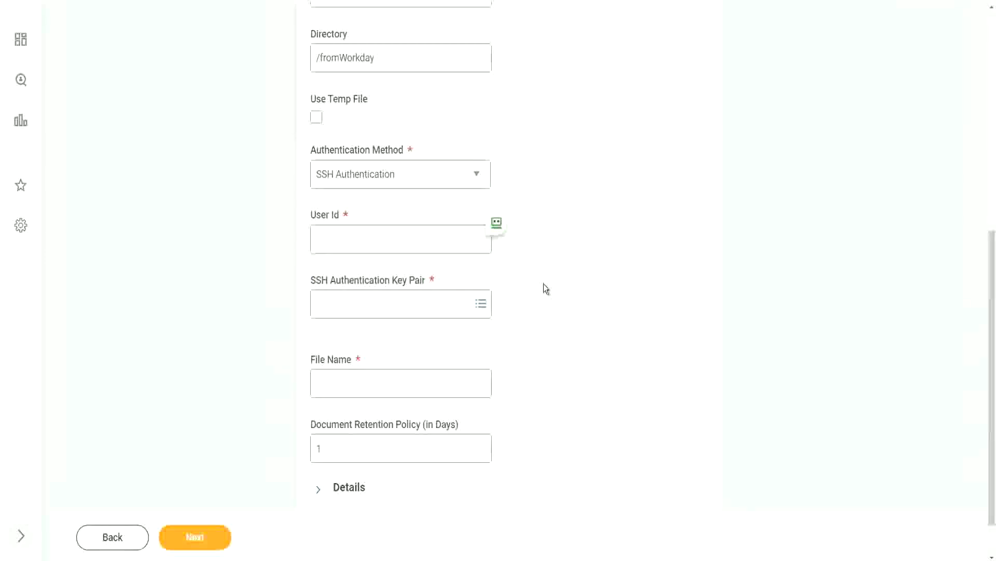
# - Switch the Authentication Method to User Name / Password and go to the User Id field
pyautogui.click(383, 179)
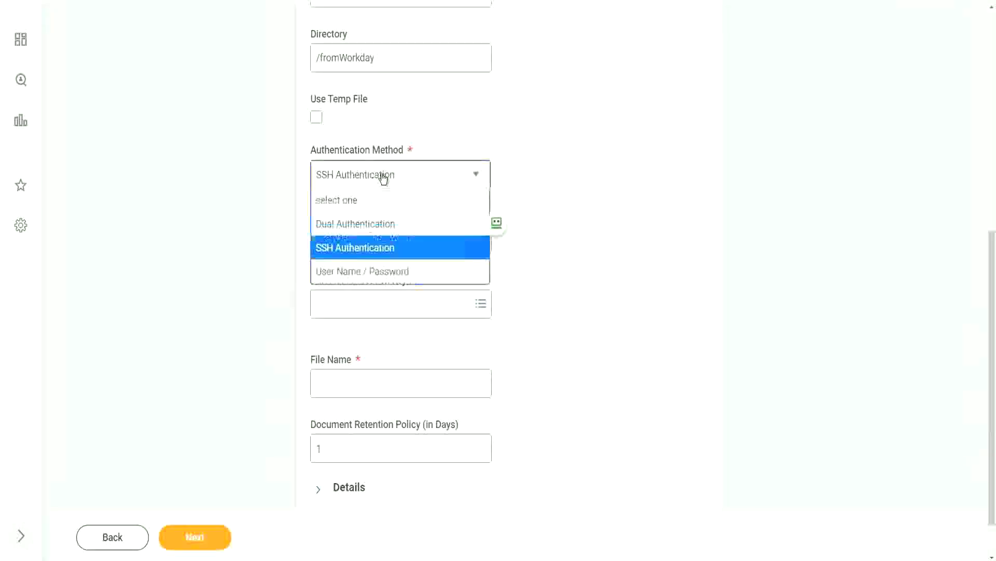
pyautogui.click(365, 275)
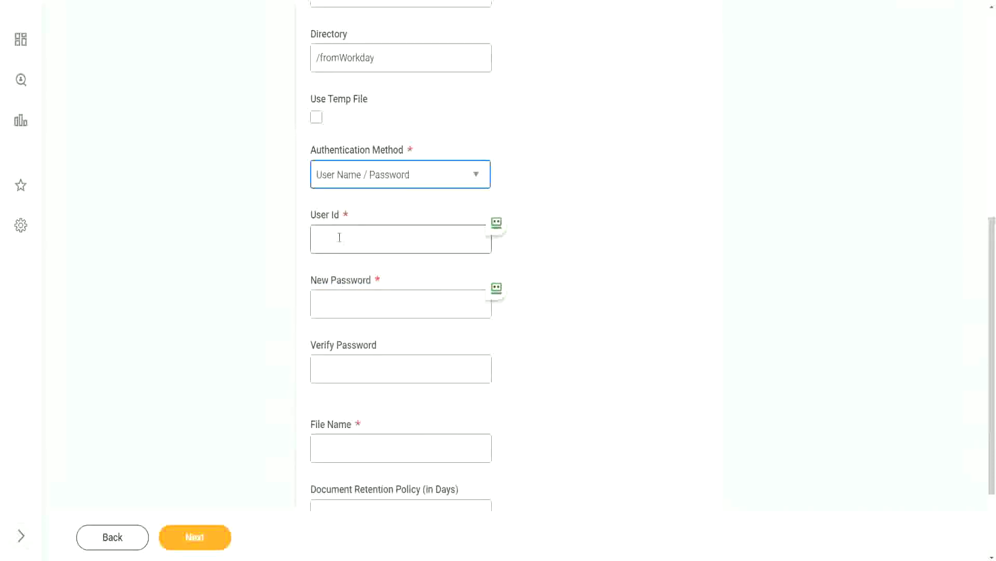
pyautogui.click(340, 237)
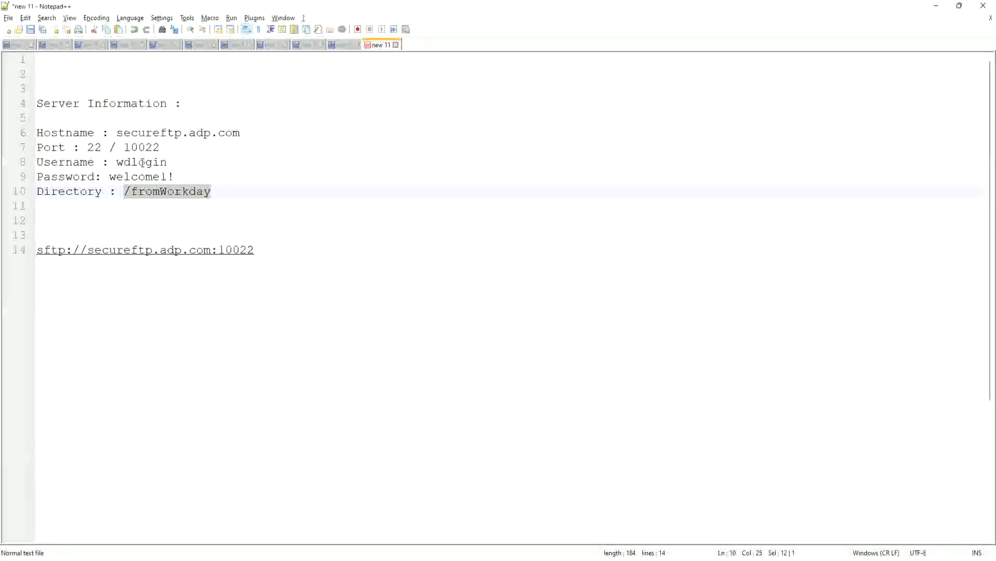
# - Copy the SFTP username from line 8 of the Notepad++ server notes into the Workday form's User Id
pyautogui.doubleClick(141, 162)
pyautogui.hotkey('ctrl', 'c')
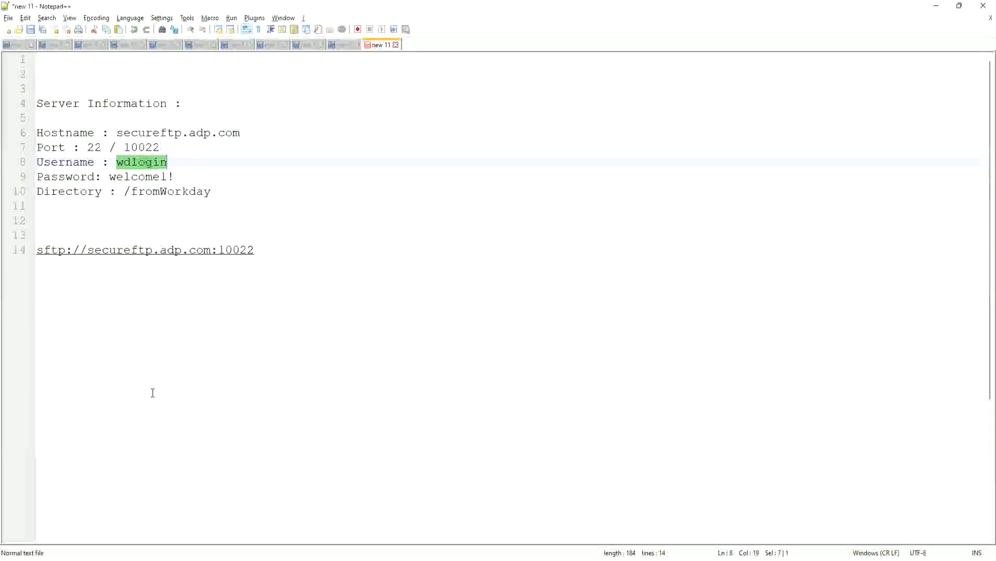
pyautogui.hotkey('alt', 'Tab')
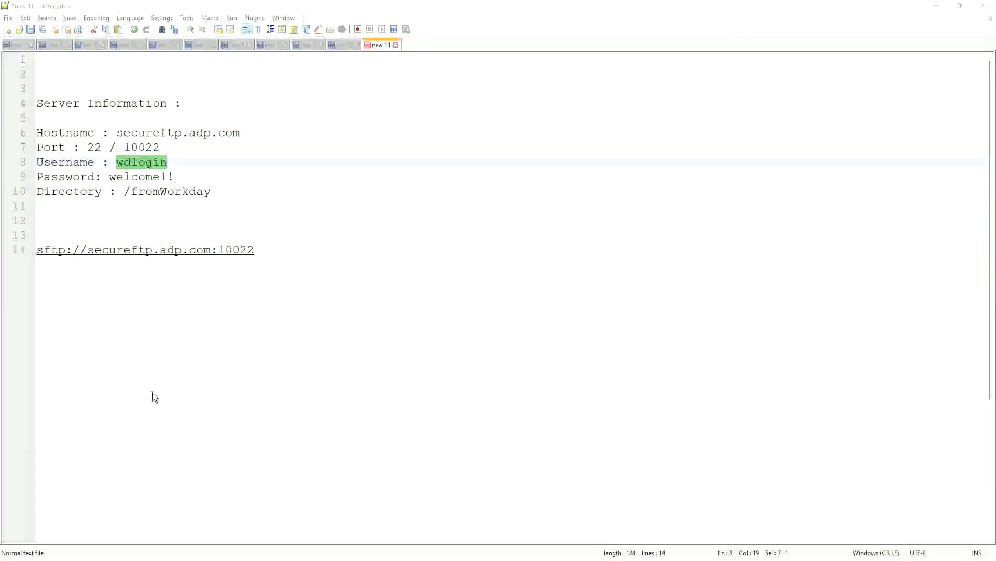
pyautogui.click(329, 248)
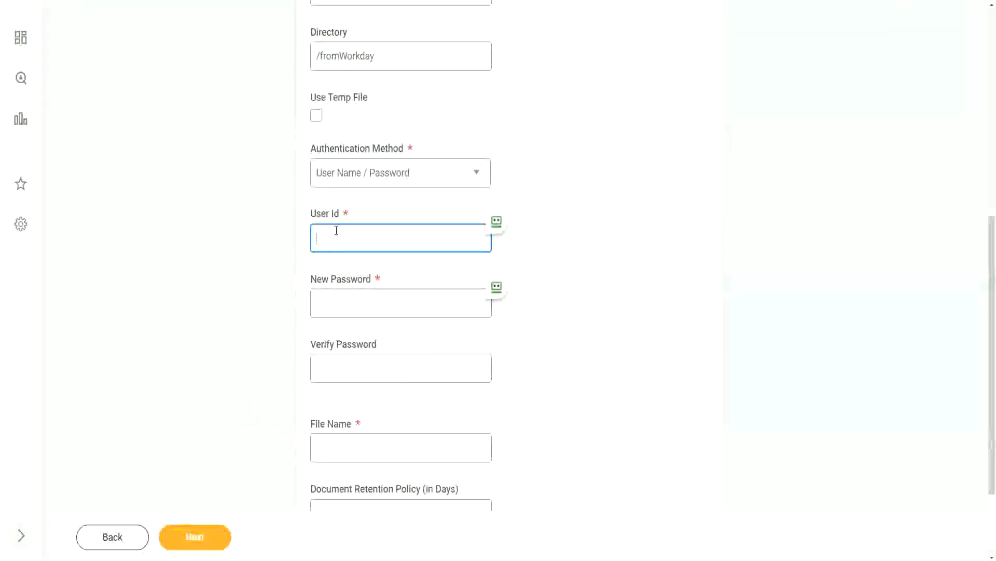
# - Paste the SFTP username into User Id and the password into New and Verify Password
pyautogui.hotkey('ctrl', 'v')
pyautogui.click(345, 307)
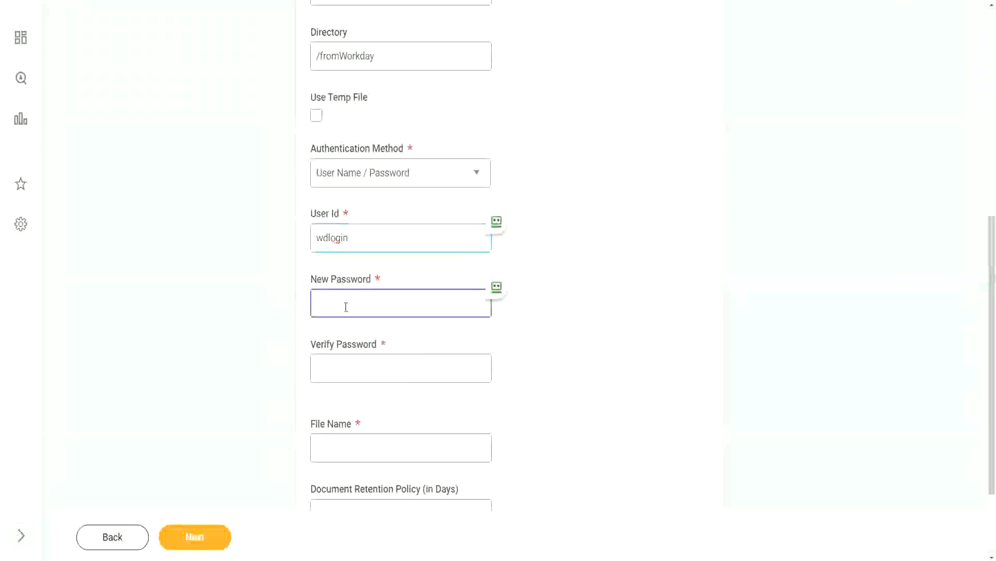
pyautogui.hotkey('ctrl', 'v')
pyautogui.press('Tab')
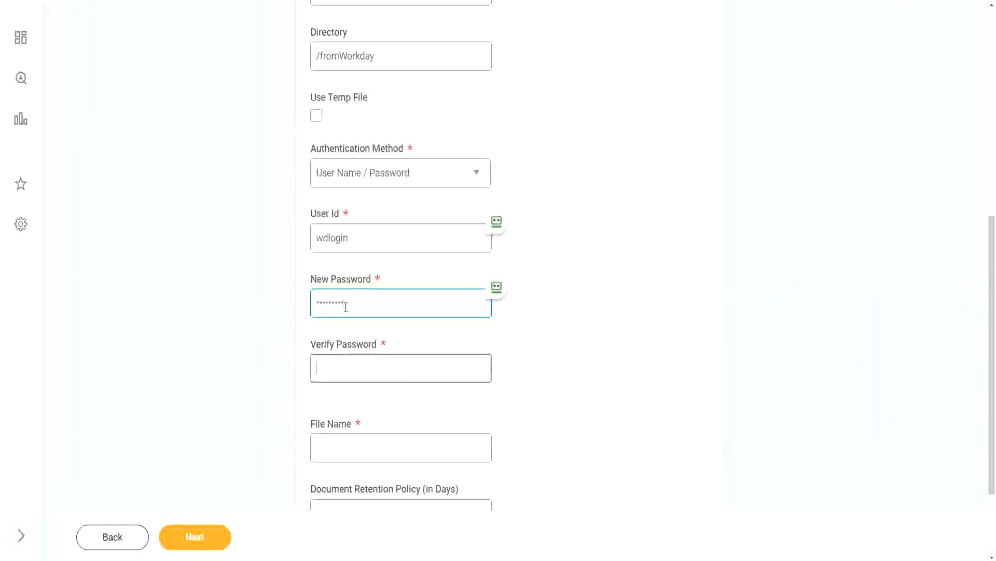
pyautogui.hotkey('ctrl', 'v')
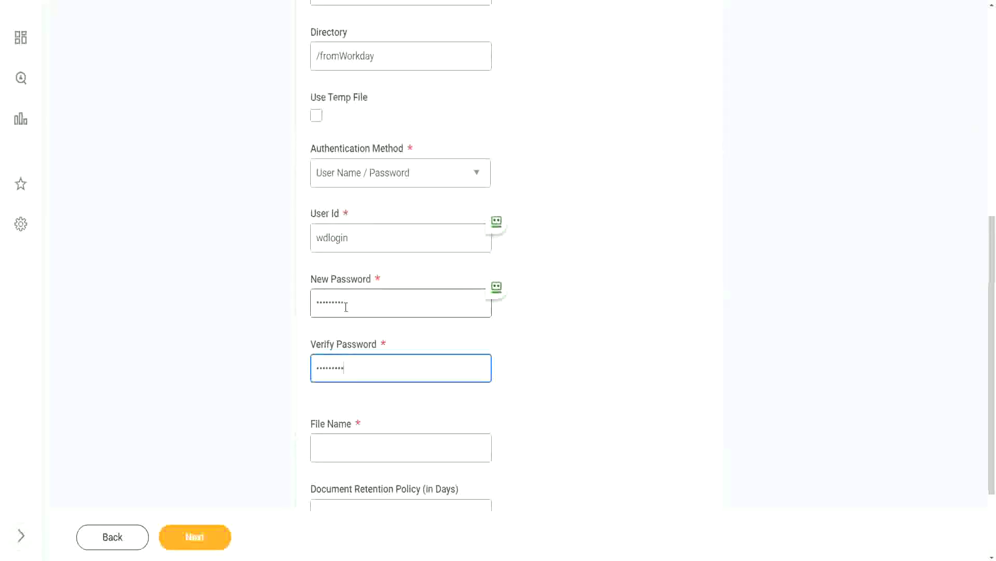
# - Name the output file WD_EmployeeDetails.xml
pyautogui.scroll(-1, 333, 410)
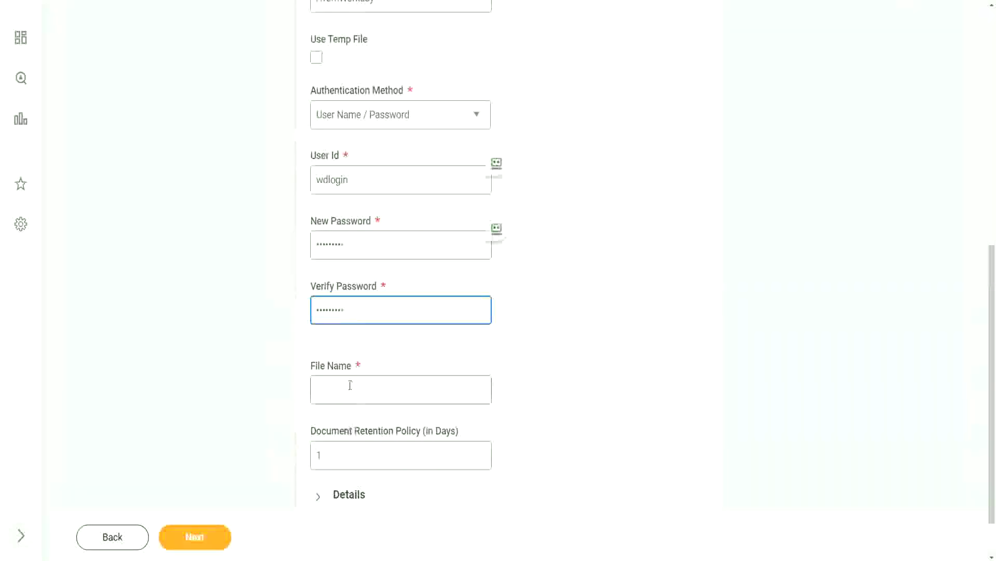
pyautogui.click(357, 379)
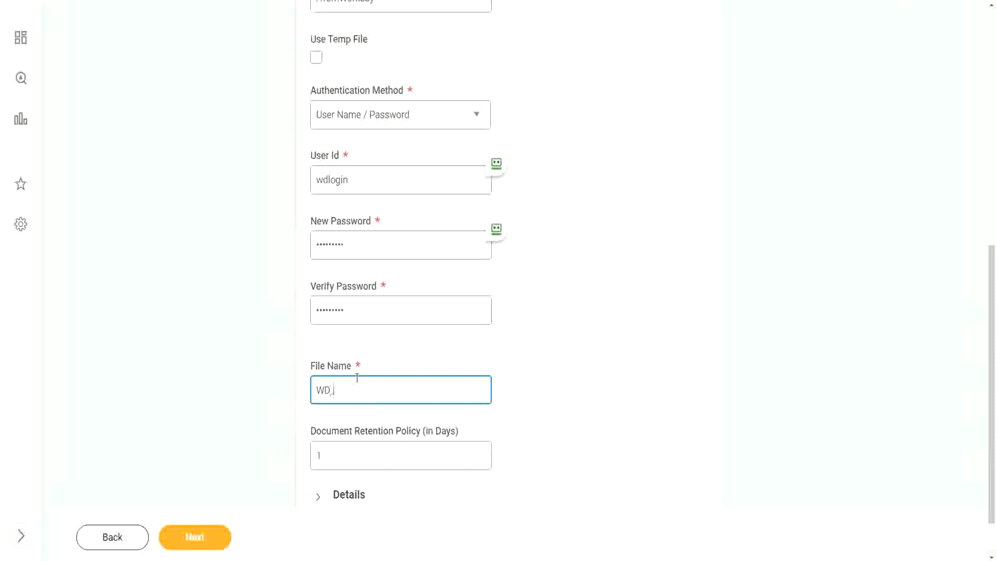
pyautogui.write('mployeeDatails.xml')
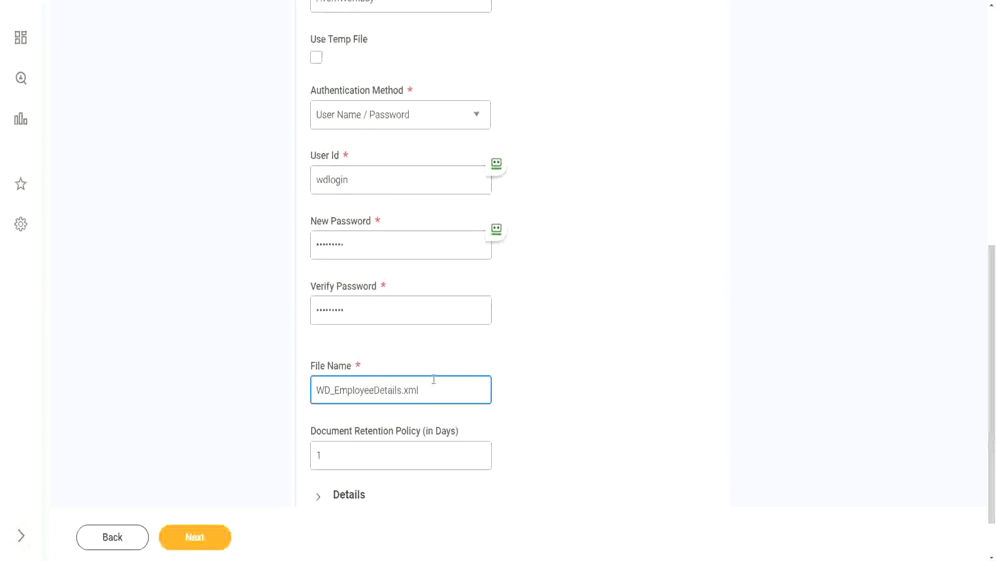
# - Change the Document Retention Policy from 1 to 30 days
pyautogui.scroll(-1, 436, 379)
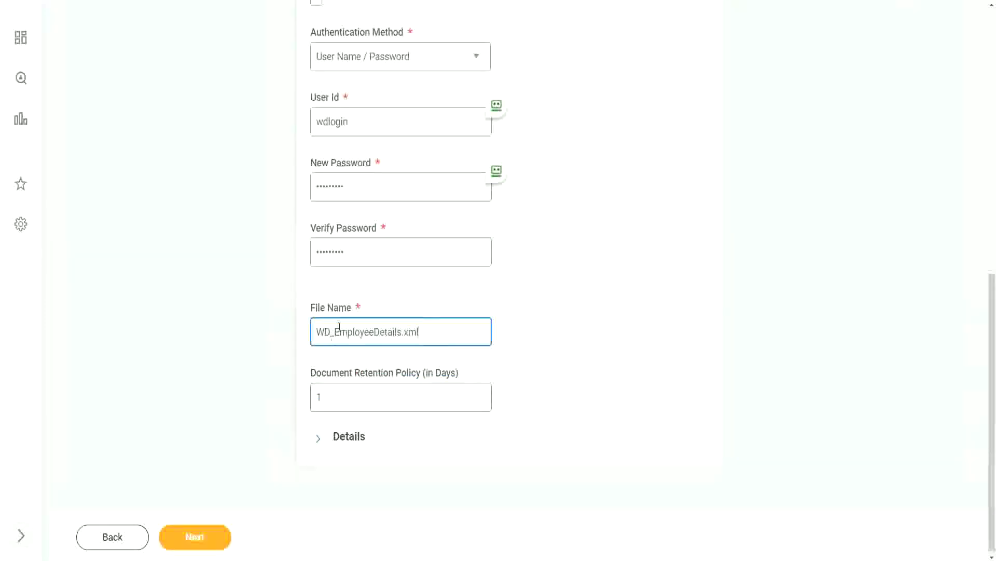
pyautogui.click(331, 396)
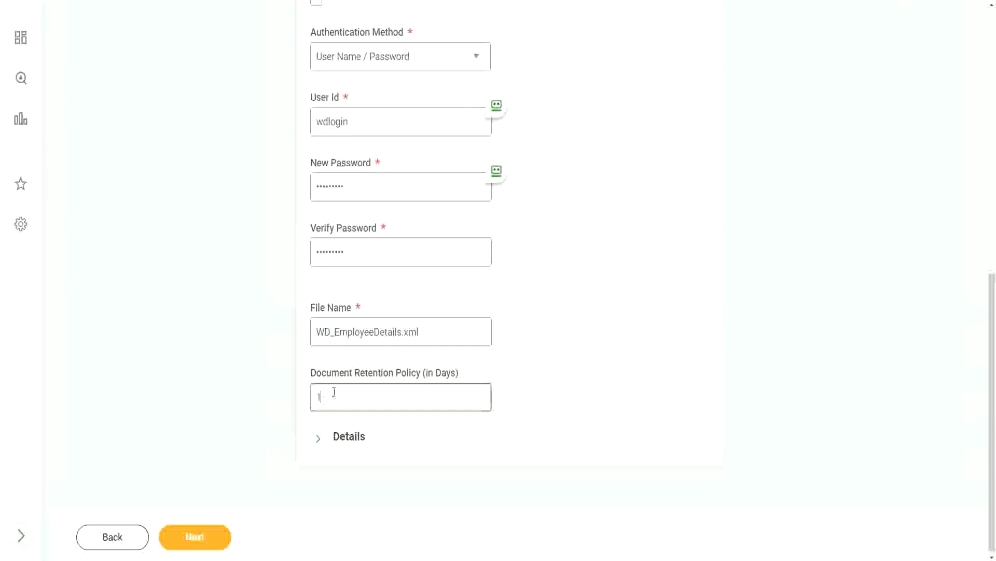
pyautogui.moveTo(332, 396); pyautogui.dragTo(287, 394)
pyautogui.moveTo(342, 397)
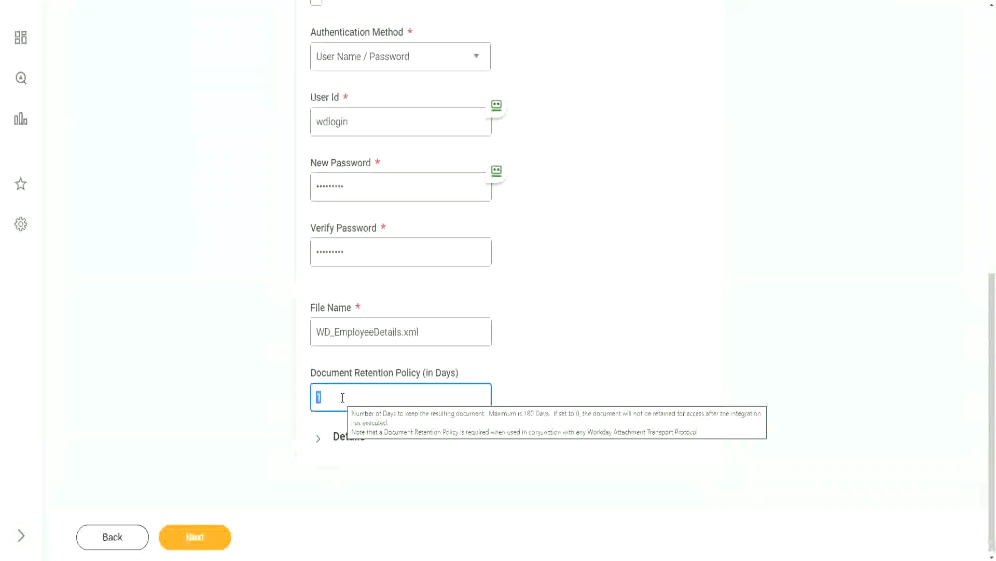
pyautogui.write('30')
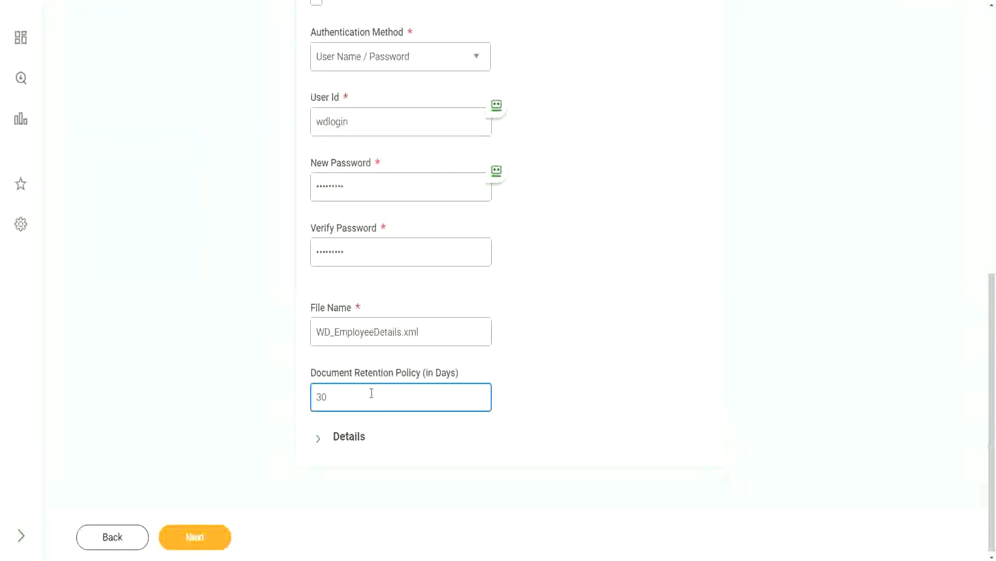
pyautogui.click(553, 396)
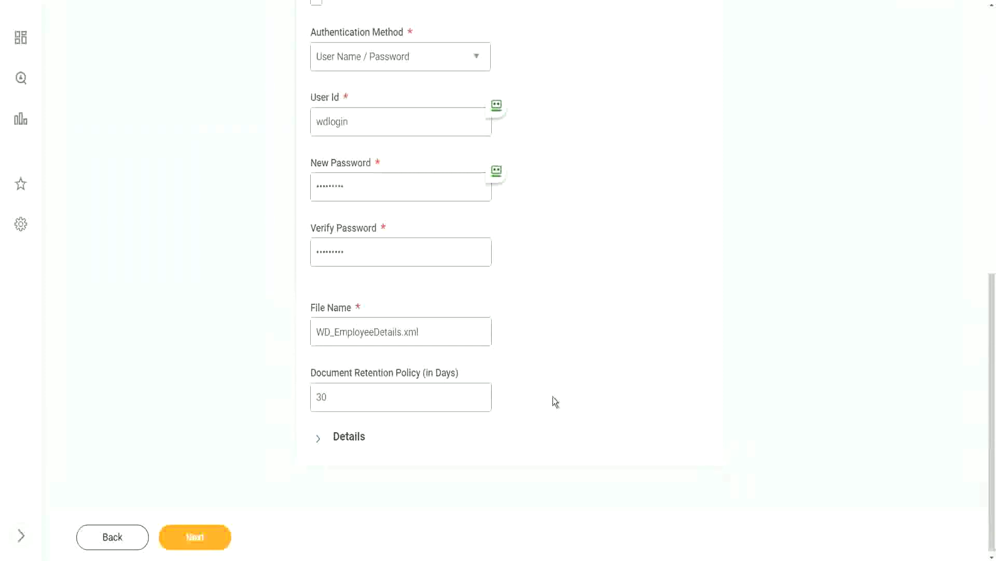
pyautogui.moveTo(388, 393); pyautogui.dragTo(288, 395)
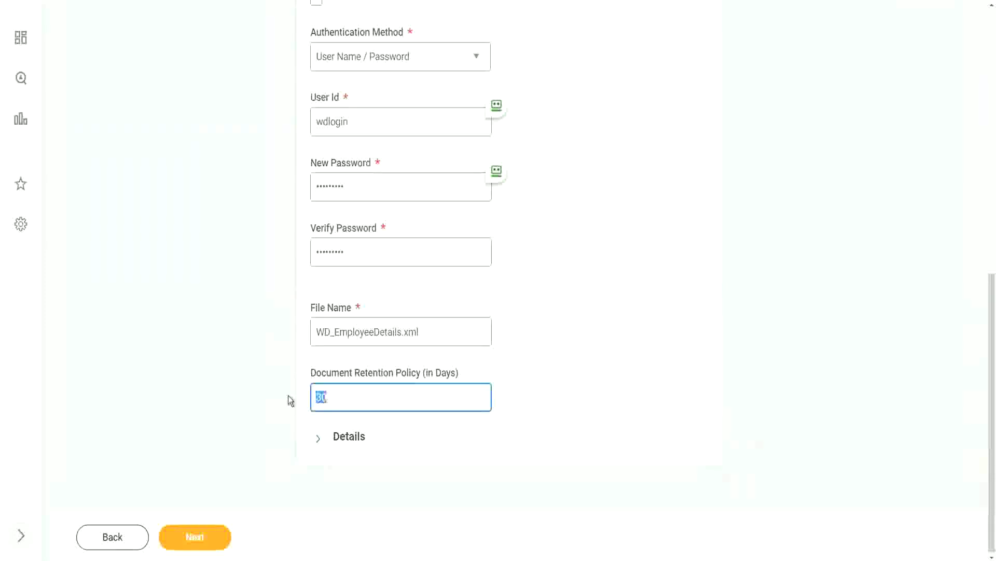
# - Expand Details and restrict the delivery to the Production environment
pyautogui.click(565, 390)
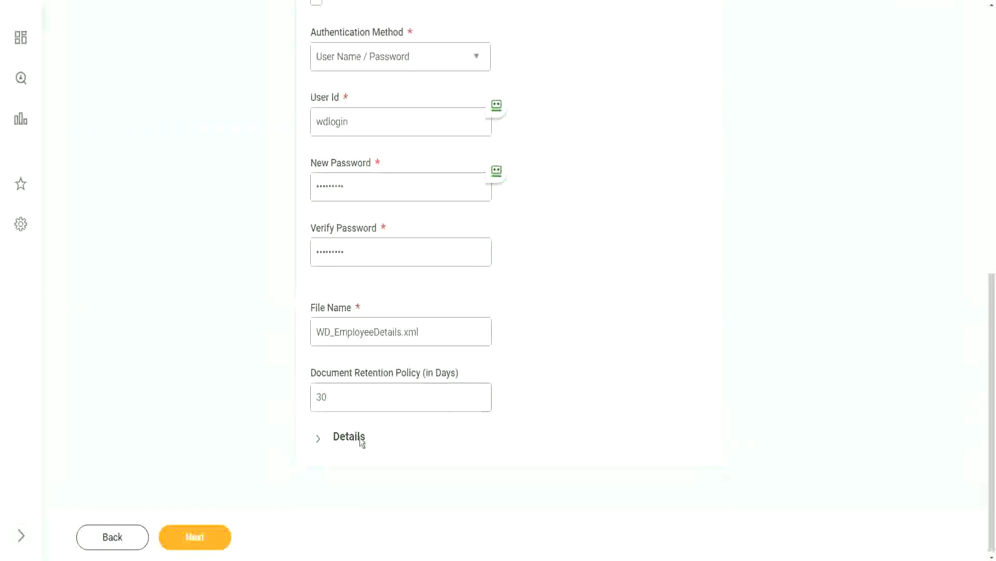
pyautogui.click(318, 441)
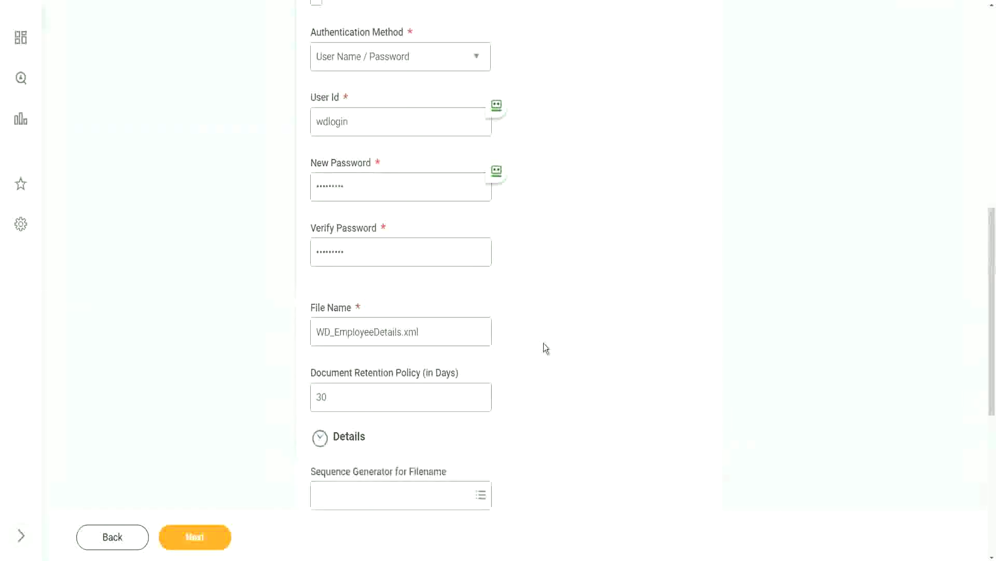
pyautogui.scroll(-3, 543, 344)
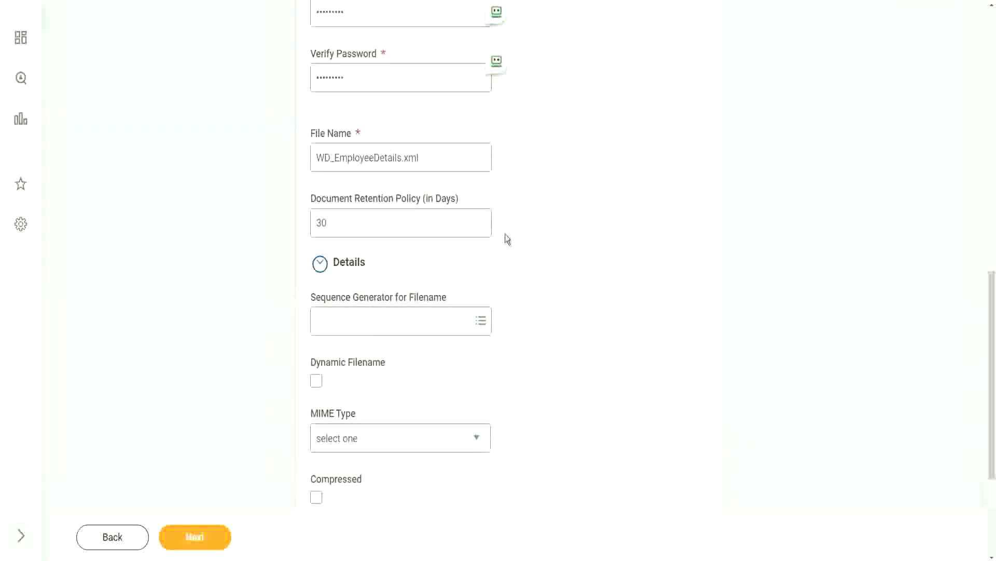
pyautogui.scroll(3, 507, 235)
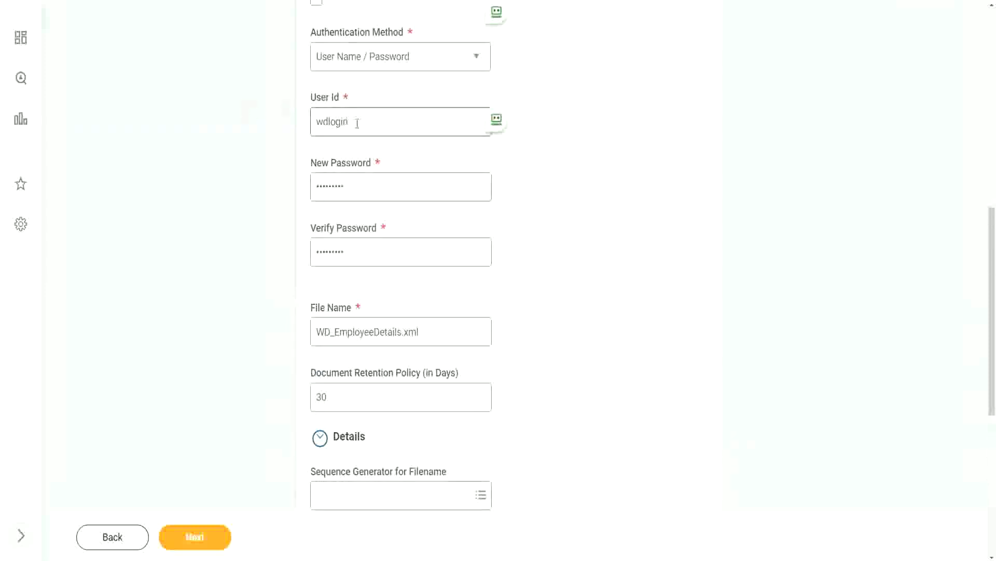
pyautogui.scroll(3, 357, 123)
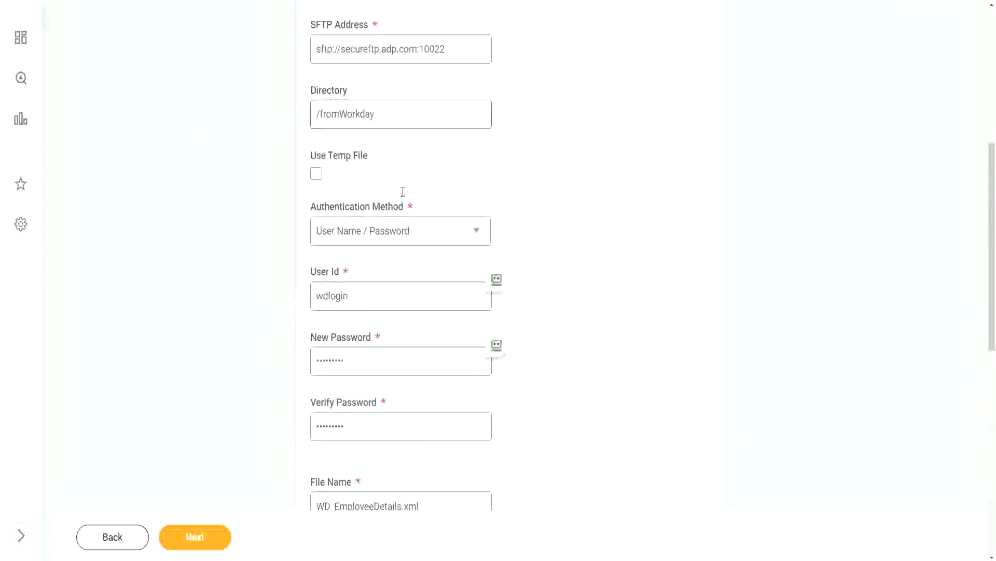
pyautogui.scroll(-10, 403, 192)
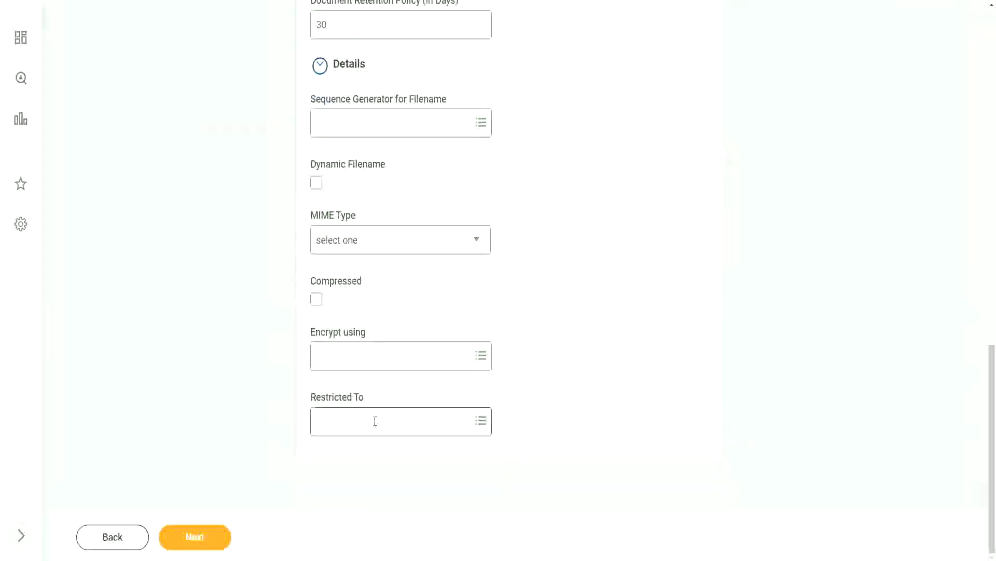
pyautogui.click(376, 421)
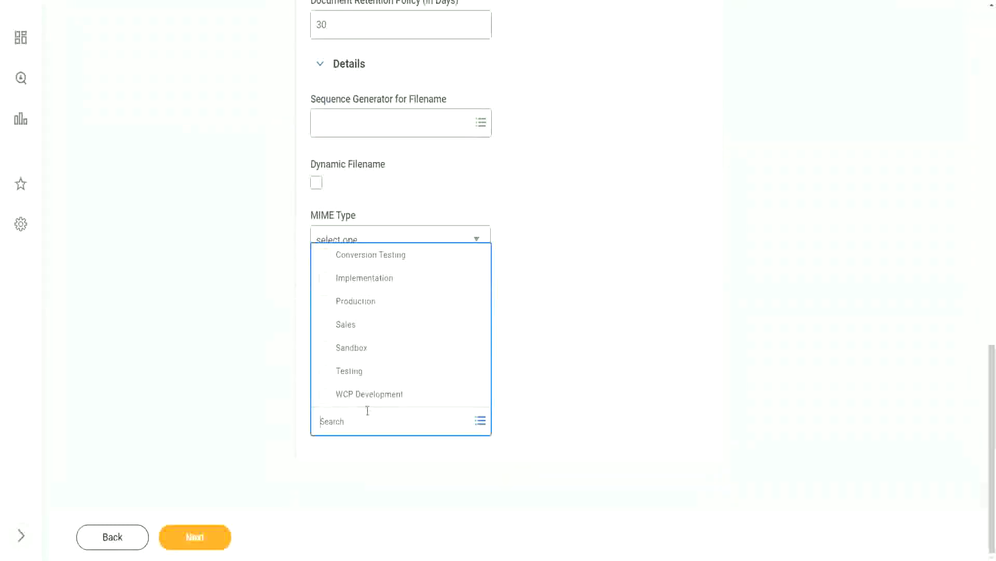
pyautogui.click(364, 305)
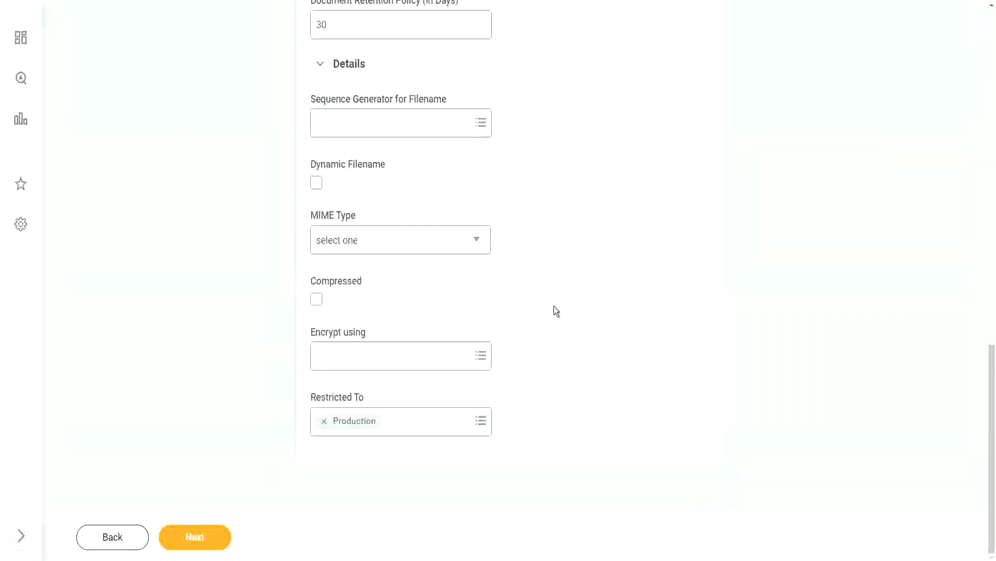
pyautogui.scroll(7, 572, 345)
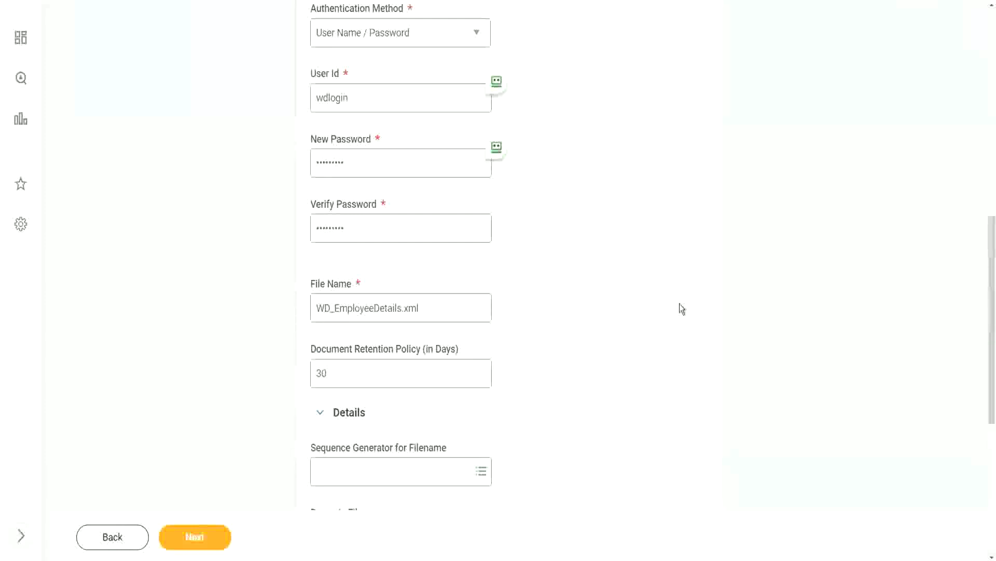
pyautogui.scroll(-7, 680, 304)
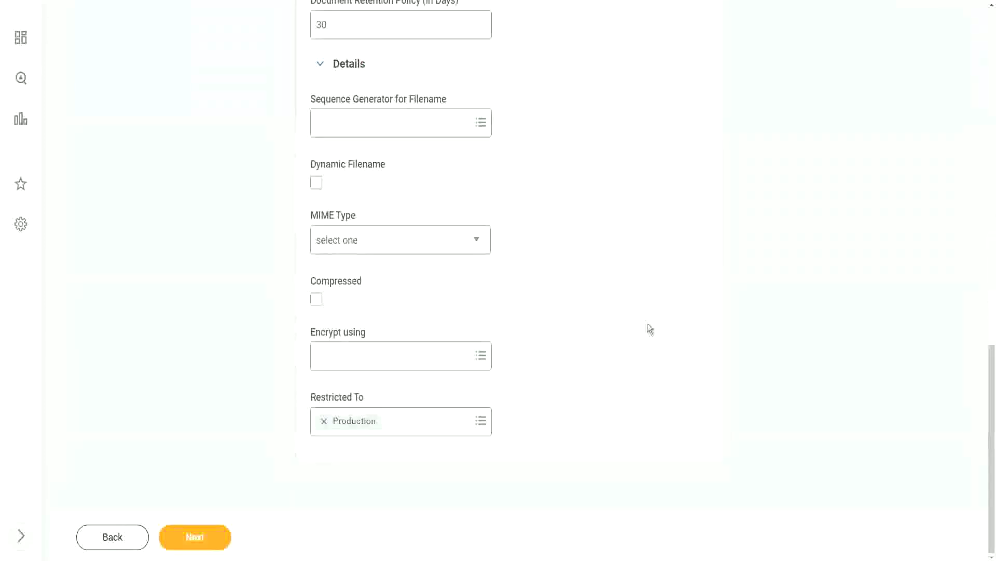
pyautogui.scroll(17, 609, 326)
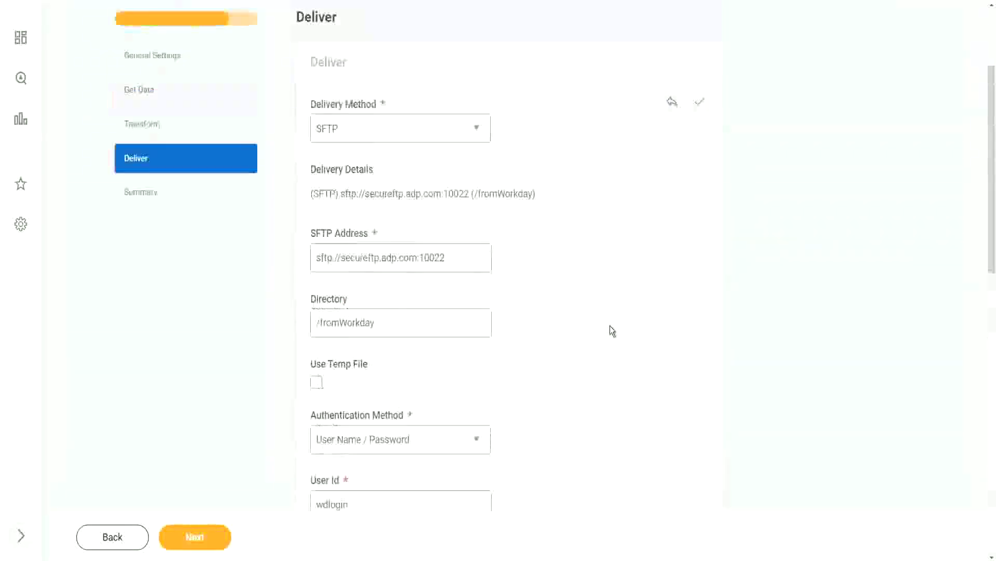